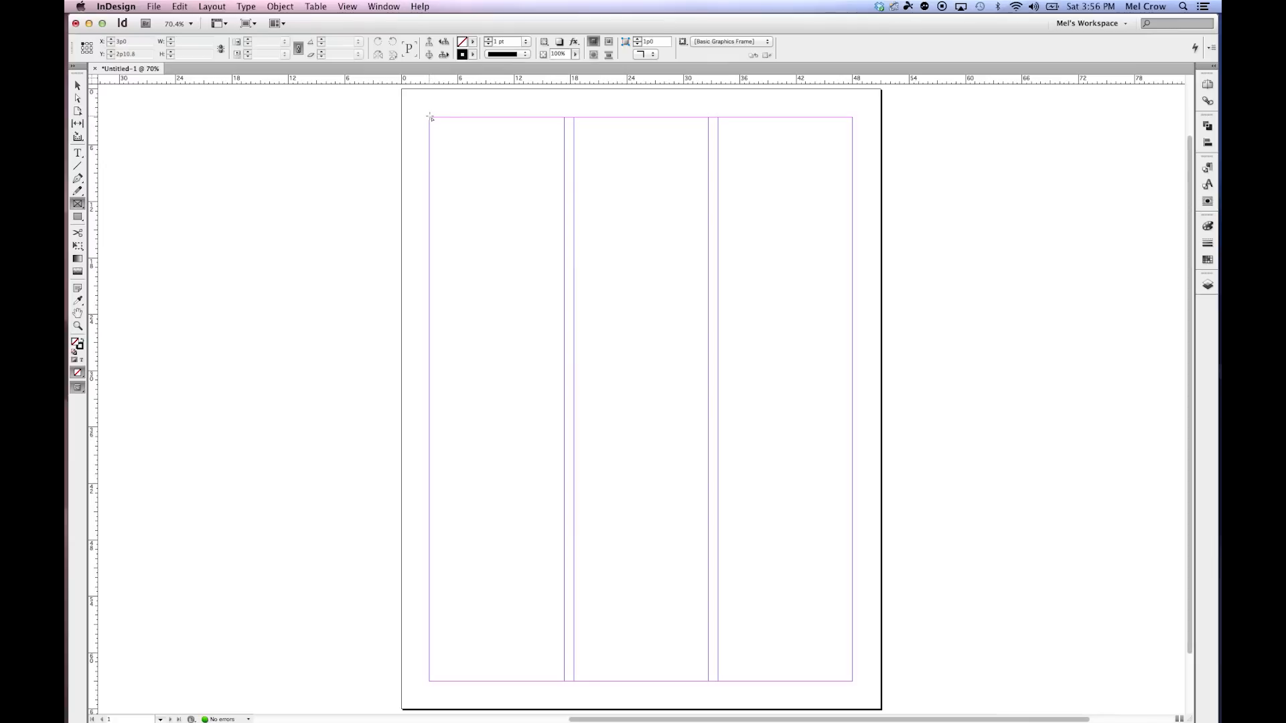
# - Draw a frame about 14p4 by 30p3.6 in the first column and enter the text "Now I can put text in here."
pyautogui.moveTo(430, 118); pyautogui.dragTo(564, 401)
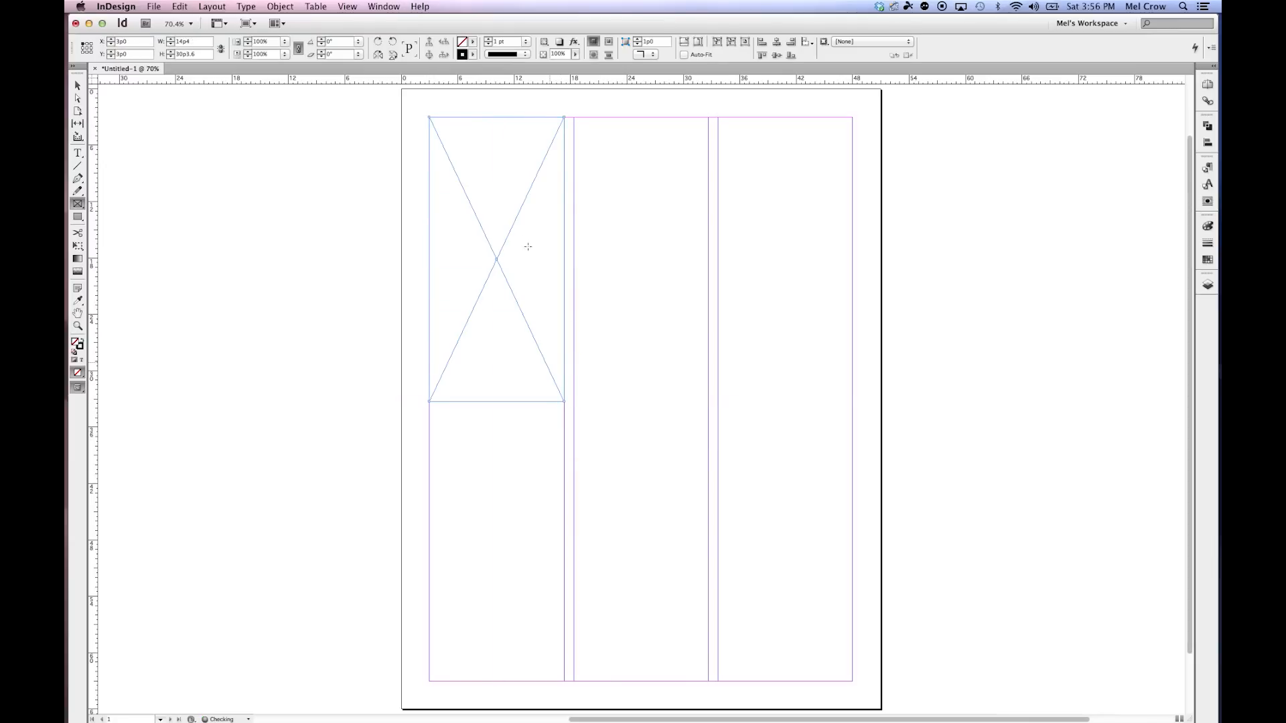
pyautogui.press('v')
pyautogui.click(78, 152)
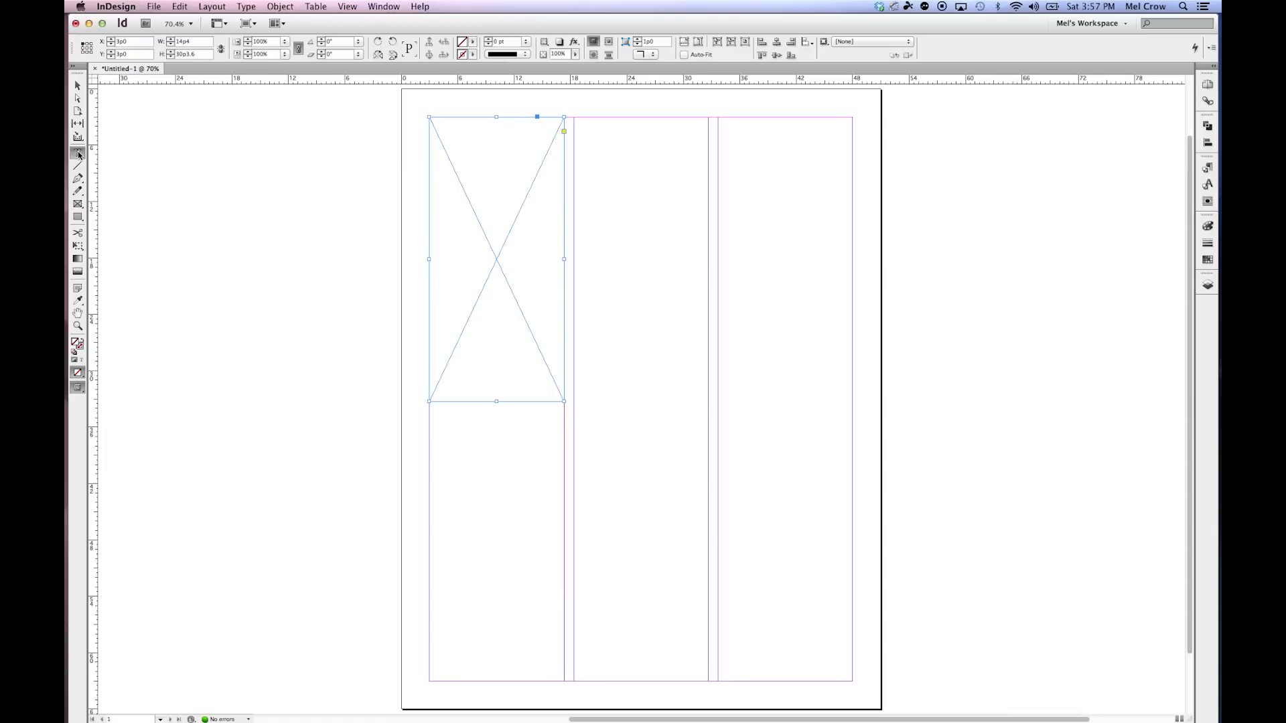
pyautogui.click(452, 139)
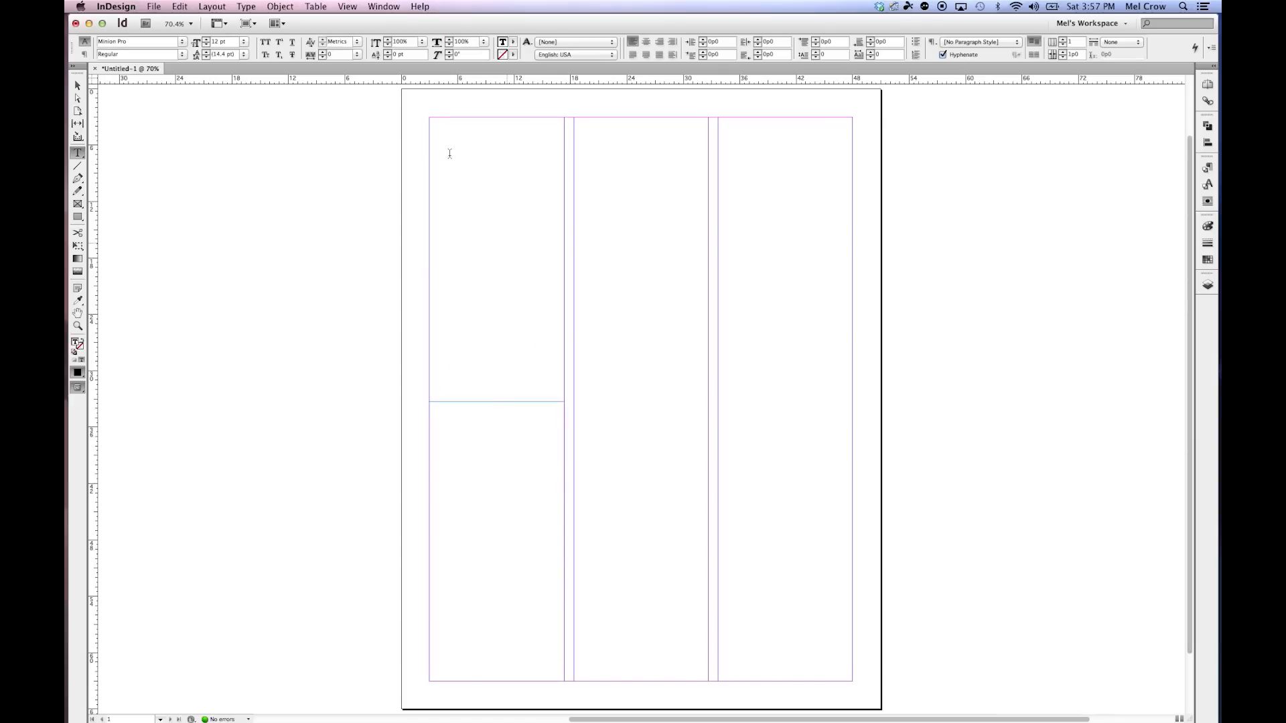
pyautogui.write('Now I can put text in here.')
pyautogui.press('BackSpace')
# - Select all of the text in the first column's frame with the Type tool
pyautogui.moveTo(620, 207); pyautogui.dragTo(617, 314)
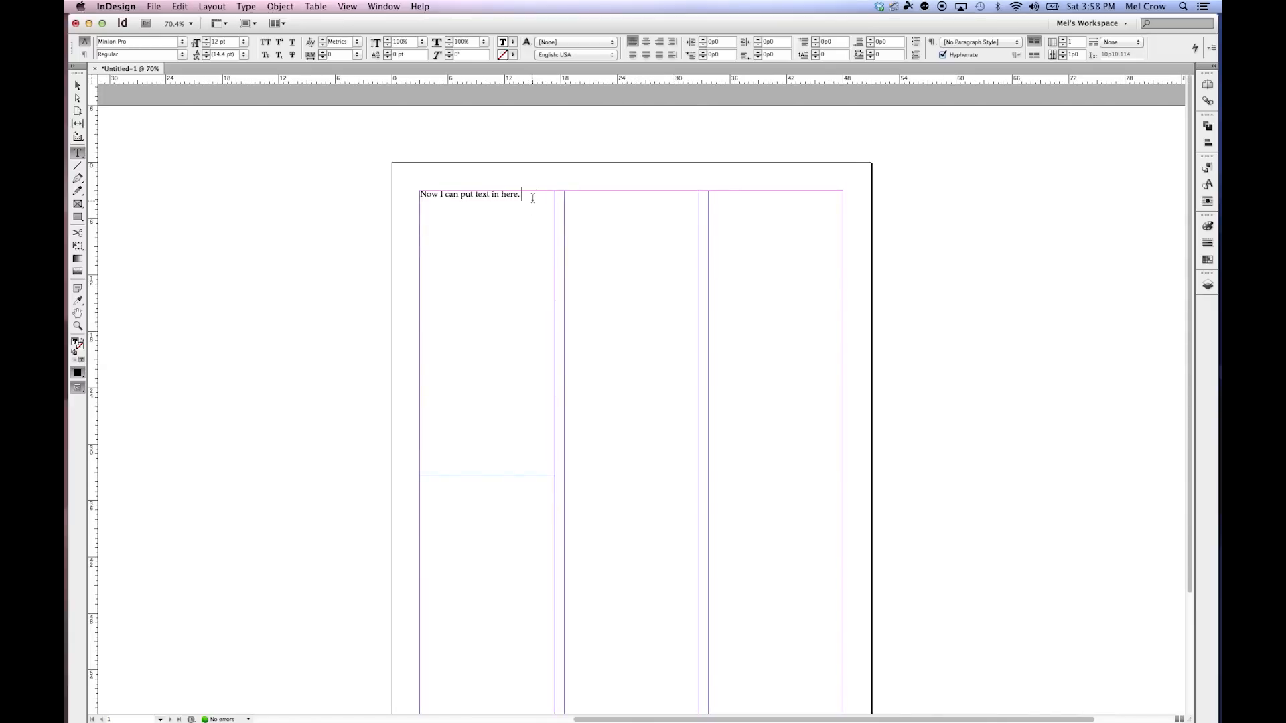
pyautogui.click(77, 313)
pyautogui.scroll(-3, 134, 315)
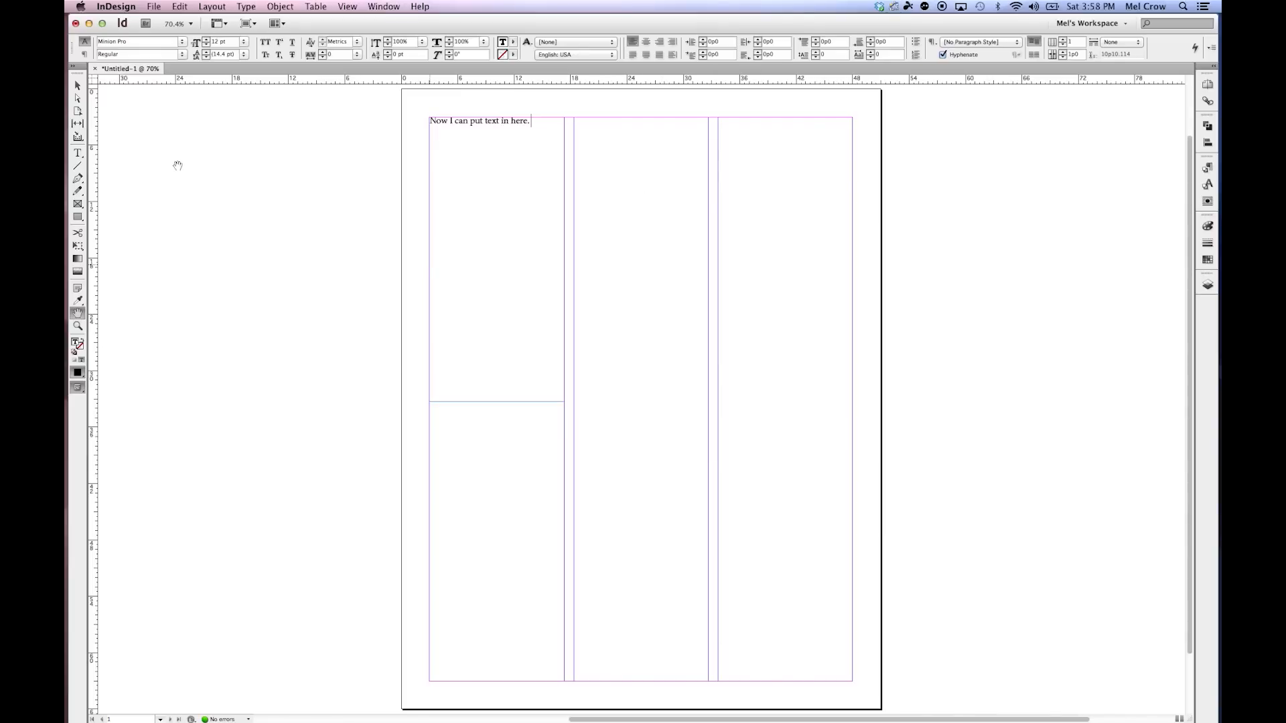
pyautogui.click(78, 154)
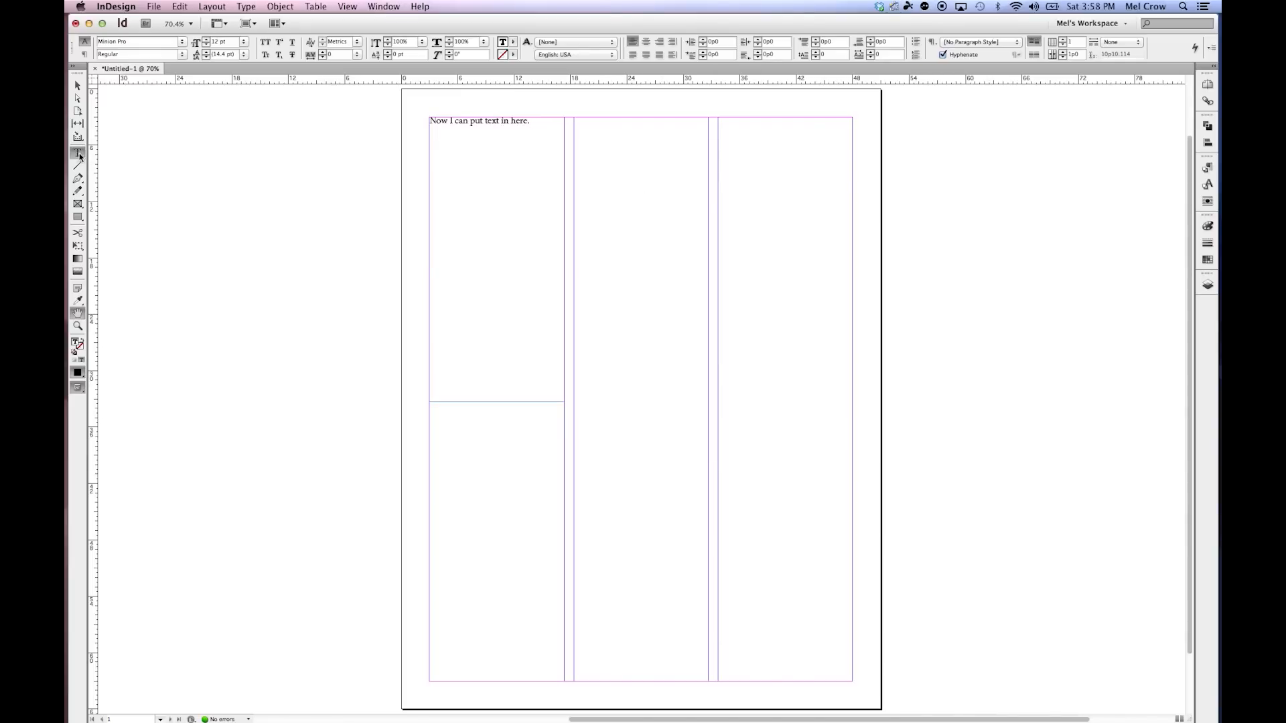
pyautogui.moveTo(437, 118); pyautogui.dragTo(407, 118)
pyautogui.click(539, 125)
pyautogui.press('super+a')
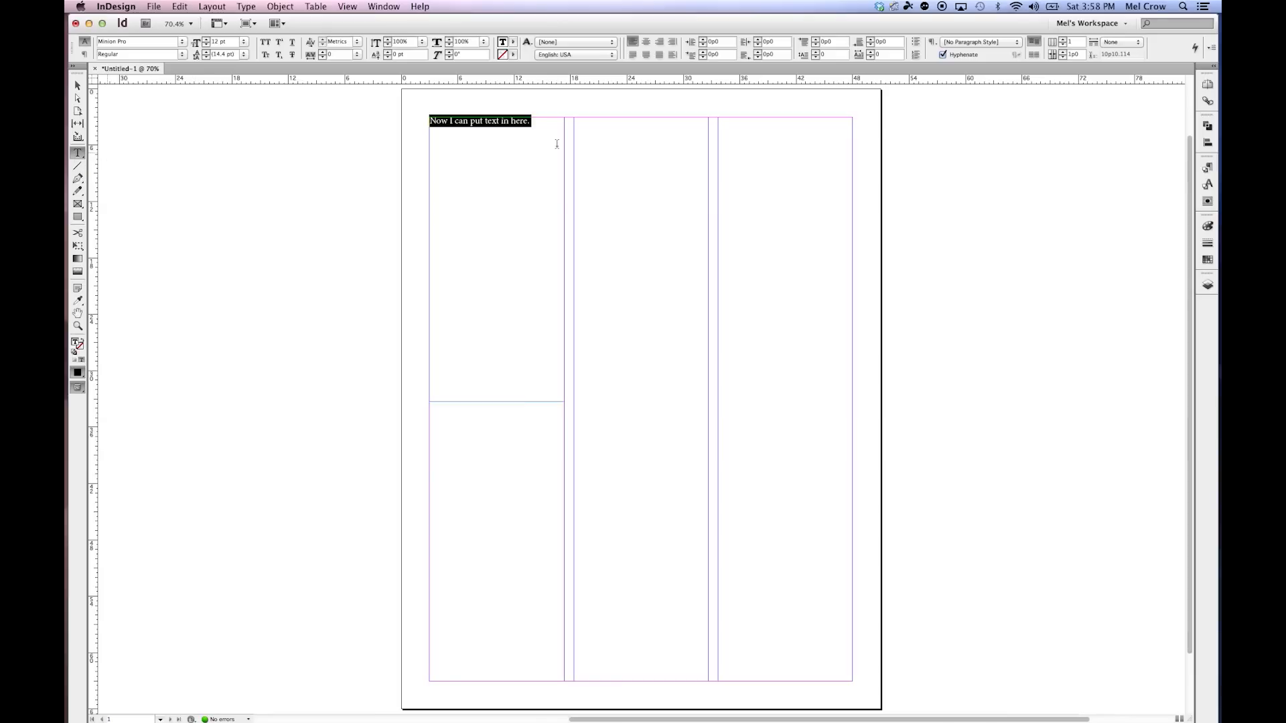
# - Draw a text frame about 14p4 by 20p4.8 in the second column and enter "Now I can put text in here."
pyautogui.moveTo(574, 121); pyautogui.dragTo(708, 314)
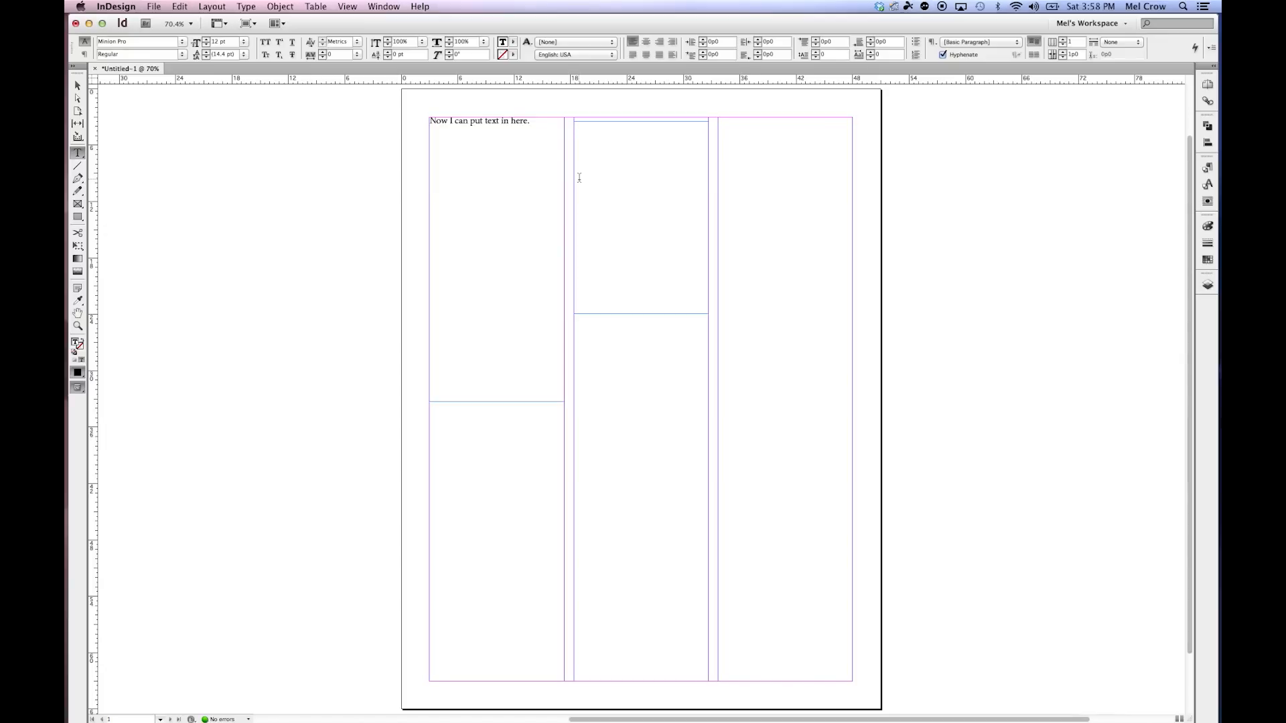
pyautogui.write('Now I can put text in here.')
pyautogui.press('Escape')
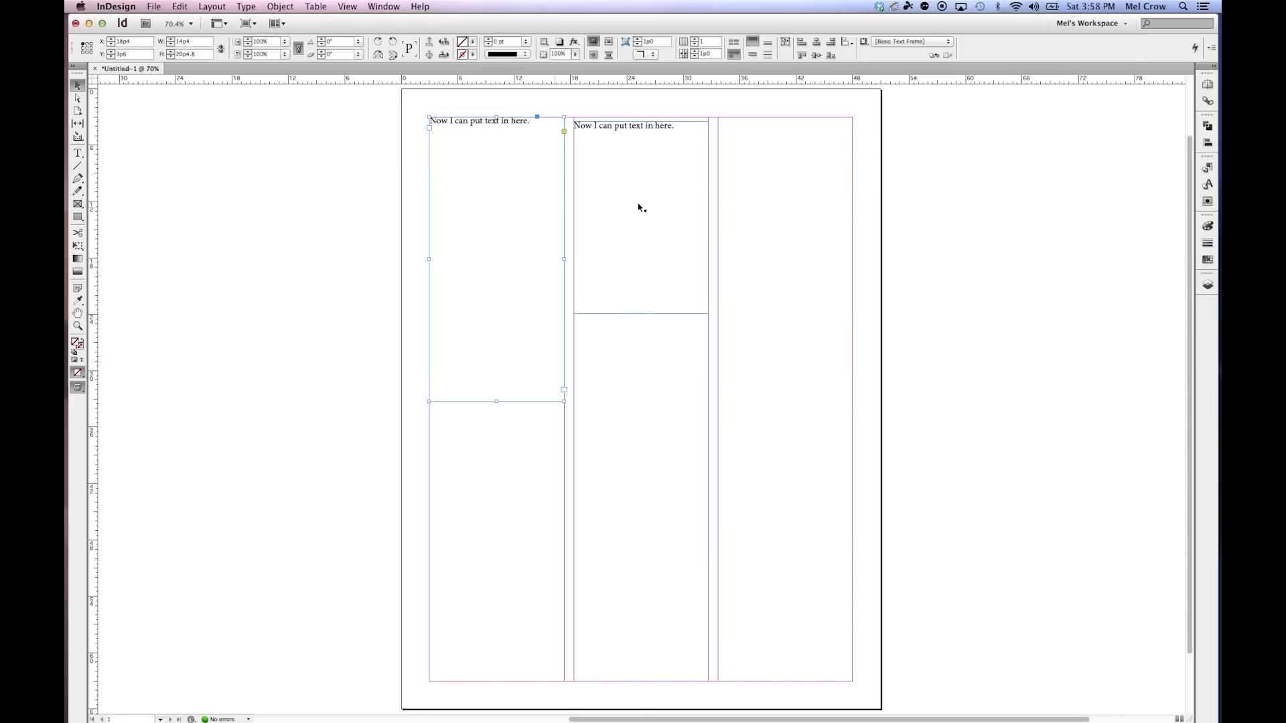
# - Select the line of text in the first column and display the paragraph formatting controls
pyautogui.click(78, 152)
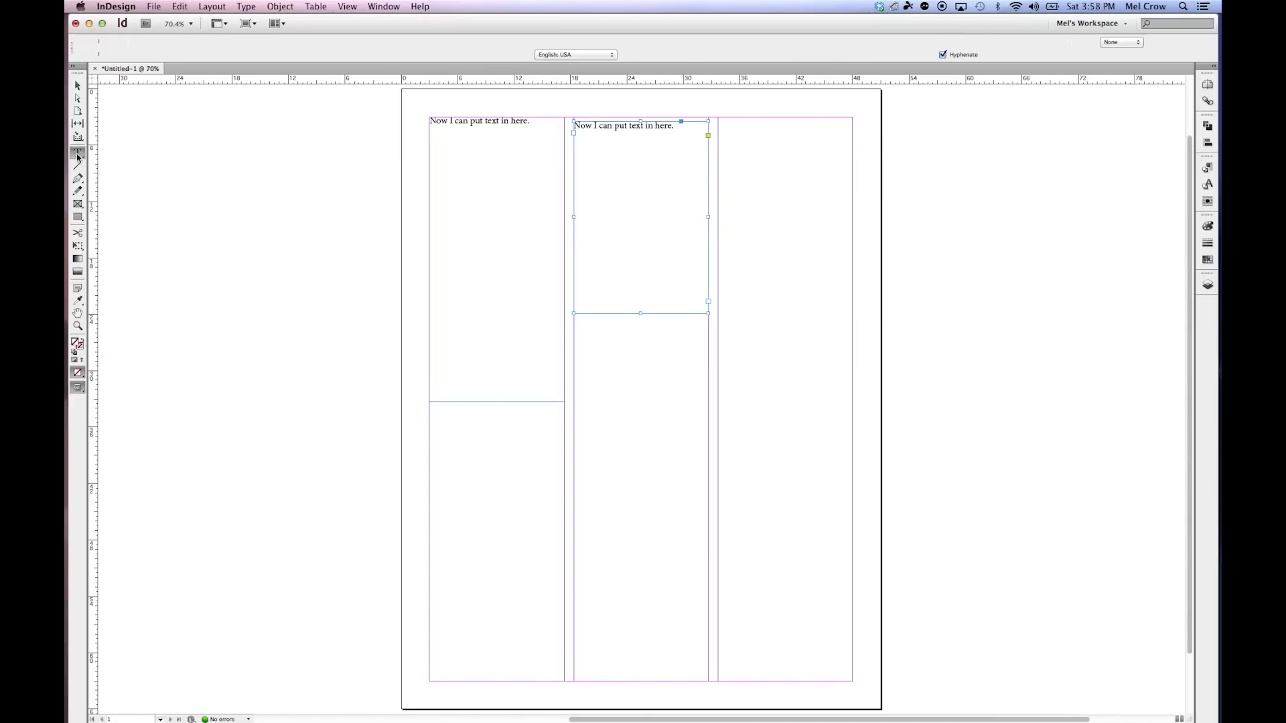
pyautogui.tripleClick(434, 115)
pyautogui.click(523, 154)
pyautogui.tripleClick(485, 121)
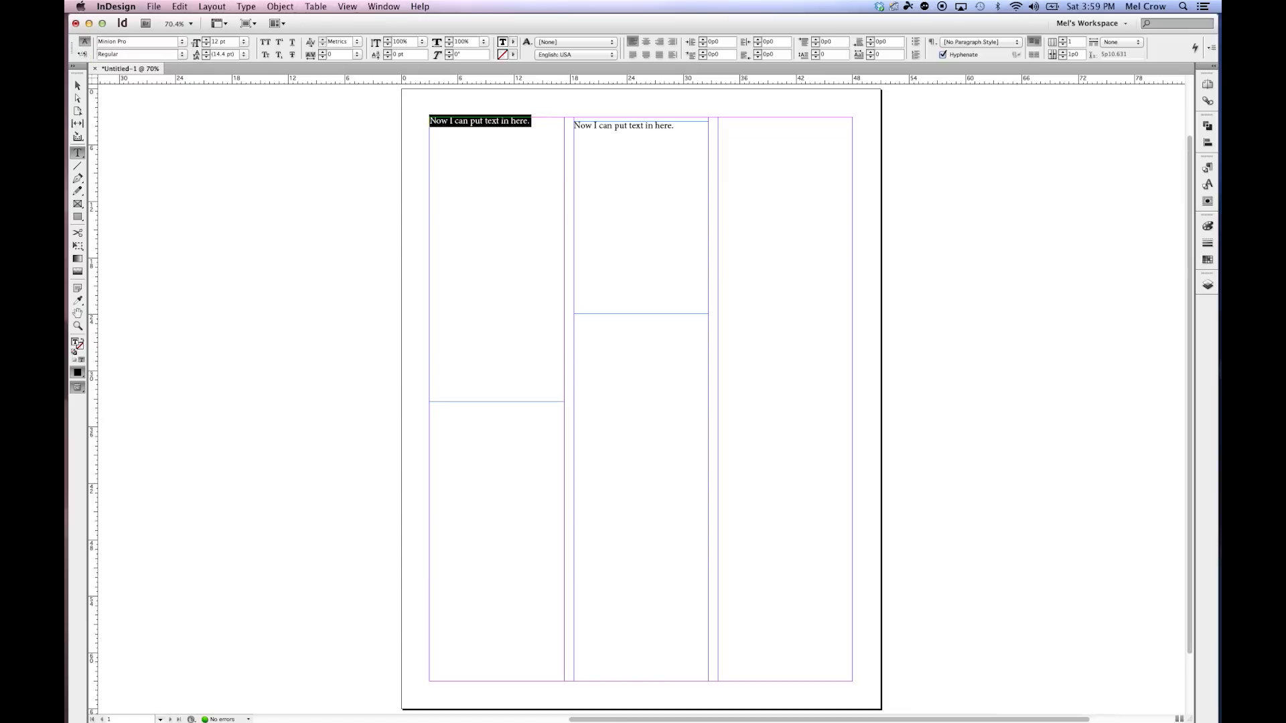
pyautogui.click(85, 54)
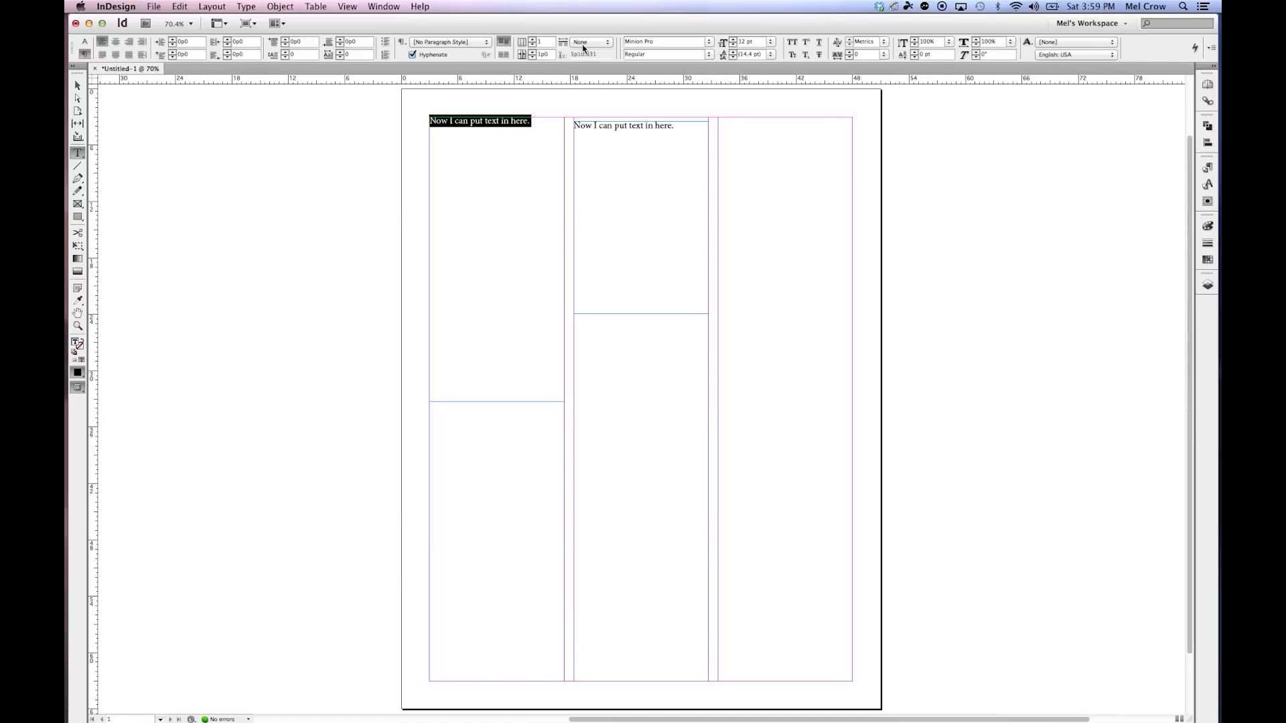
# - Delete the text in the first column's frame and fill the frame with placeholder text
pyautogui.click(541, 125)
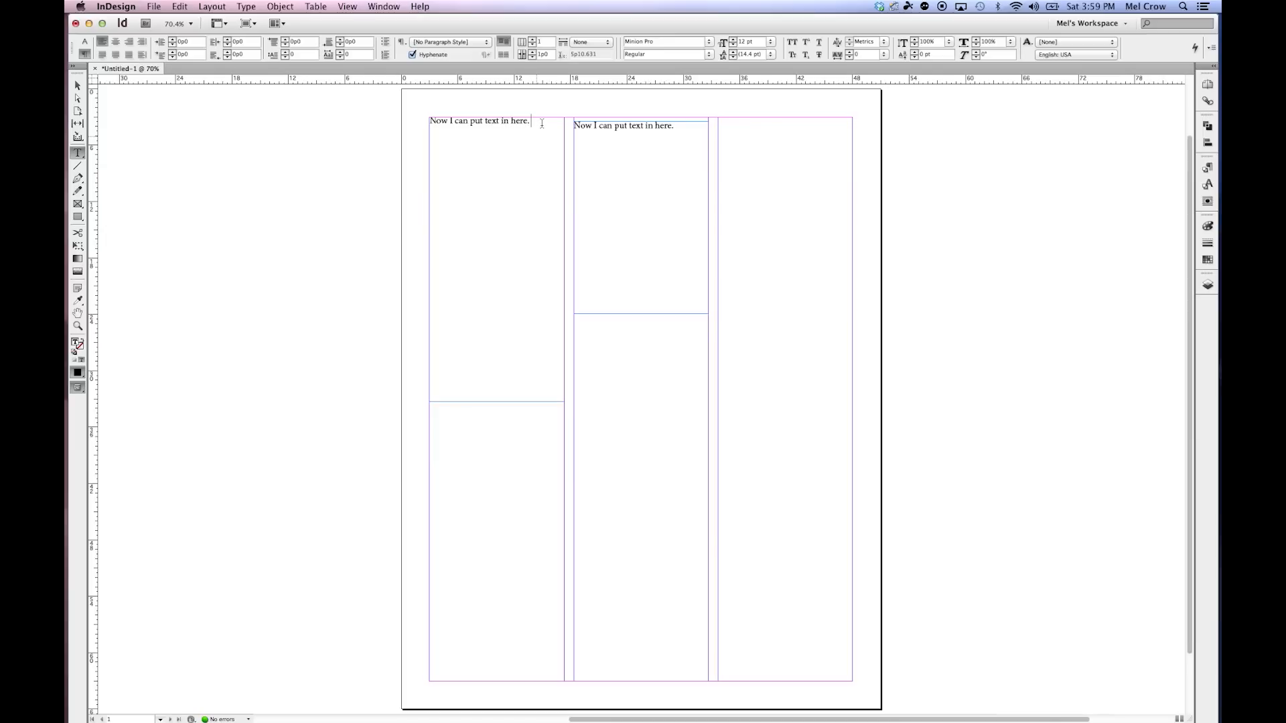
pyautogui.moveTo(542, 123); pyautogui.dragTo(428, 122)
pyautogui.press('BackSpace')
pyautogui.click(246, 6)
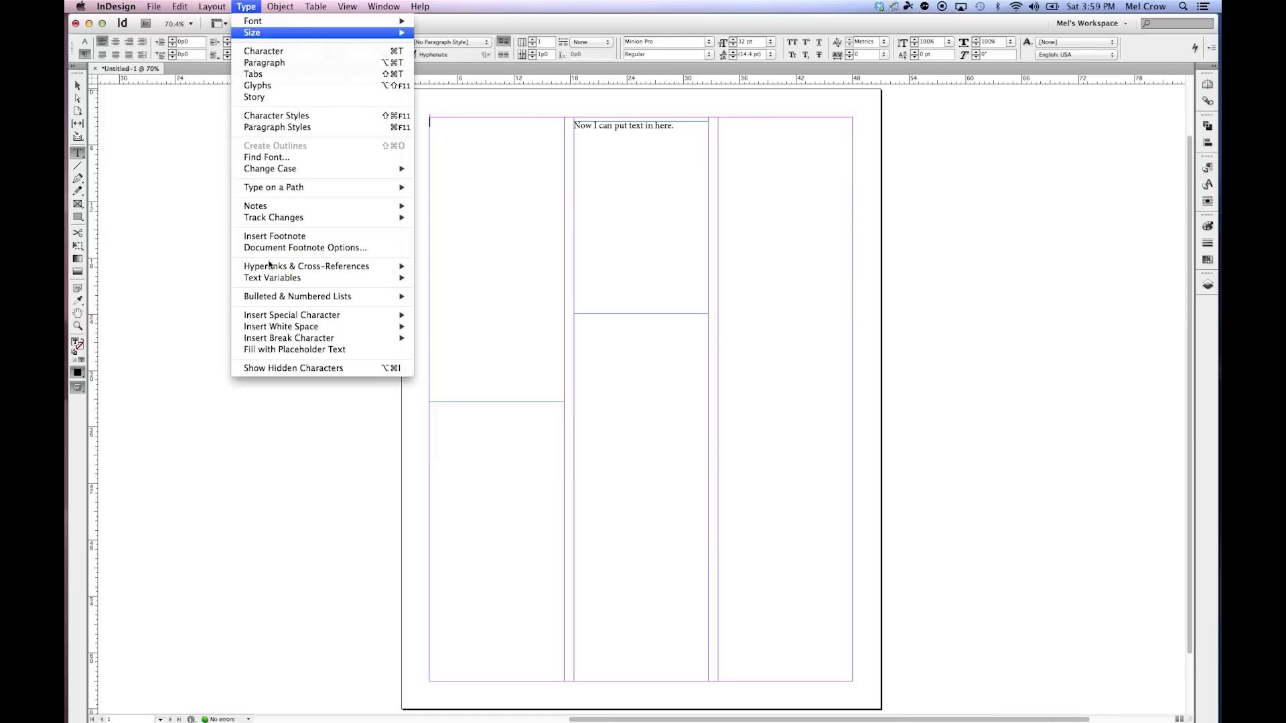
pyautogui.click(290, 351)
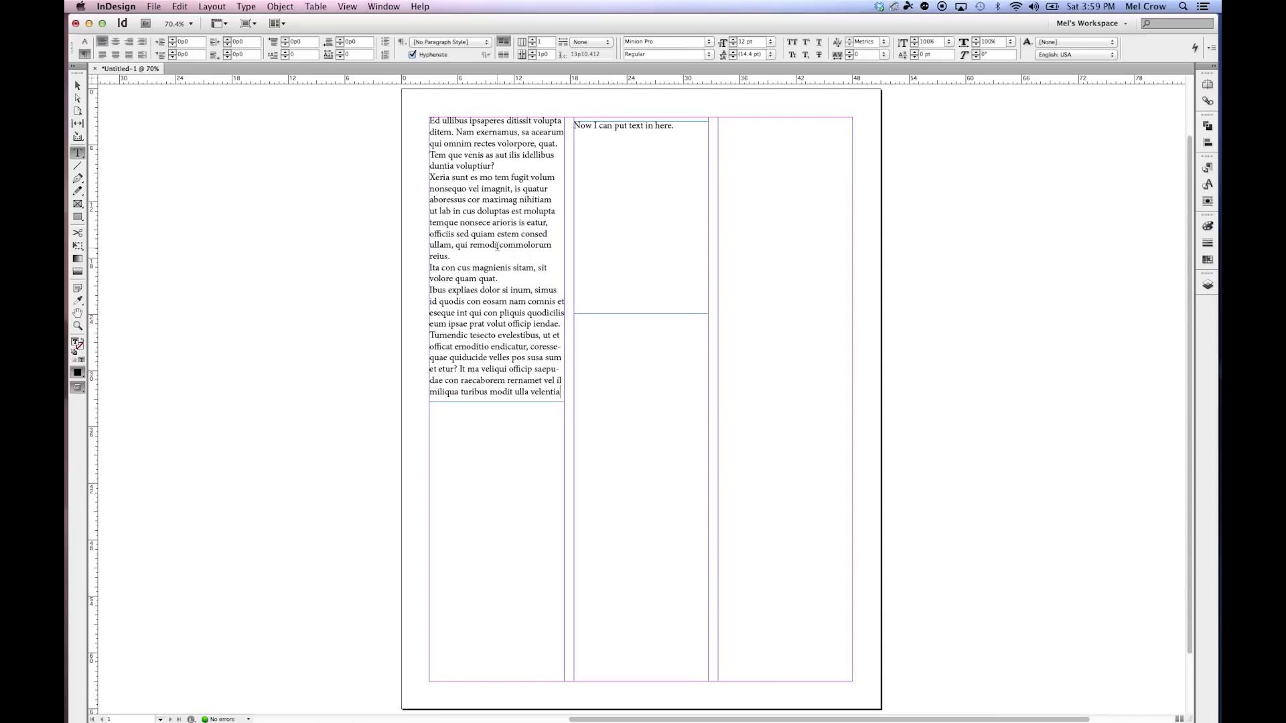
# - Try selecting a passage and the whole of the placeholder text in the first column
pyautogui.moveTo(456, 143); pyautogui.dragTo(506, 190)
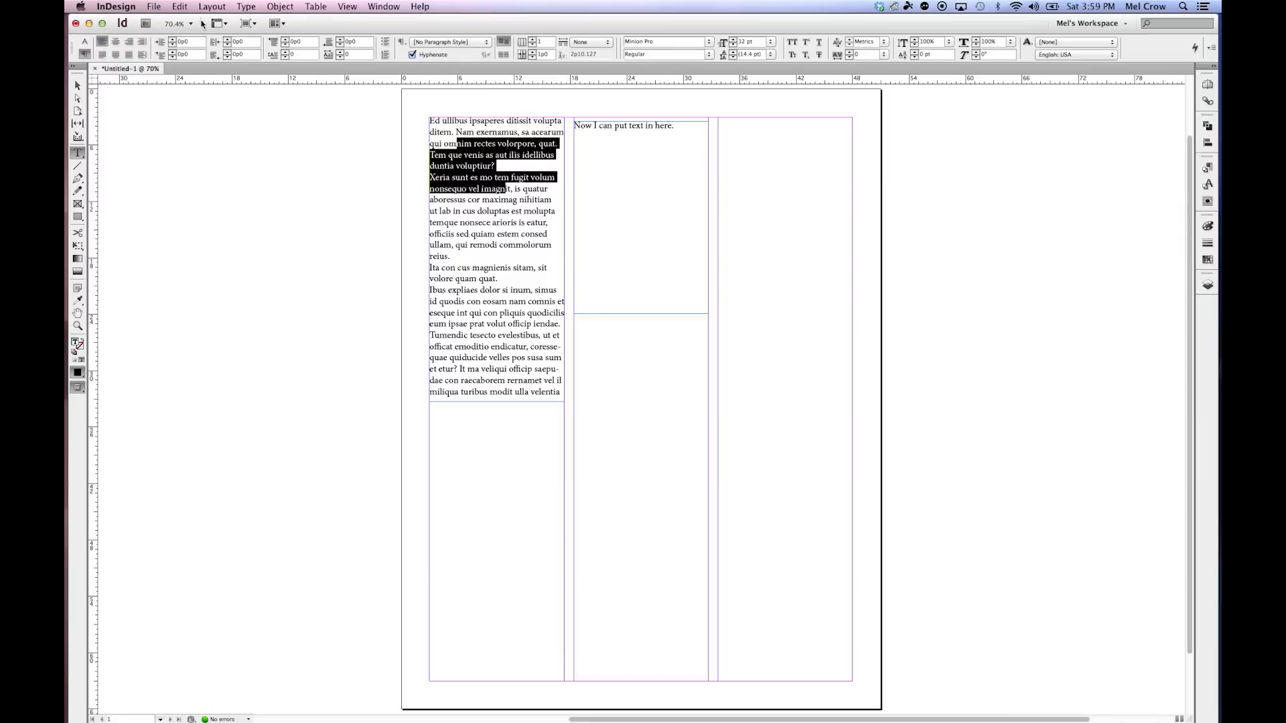
pyautogui.click(179, 7)
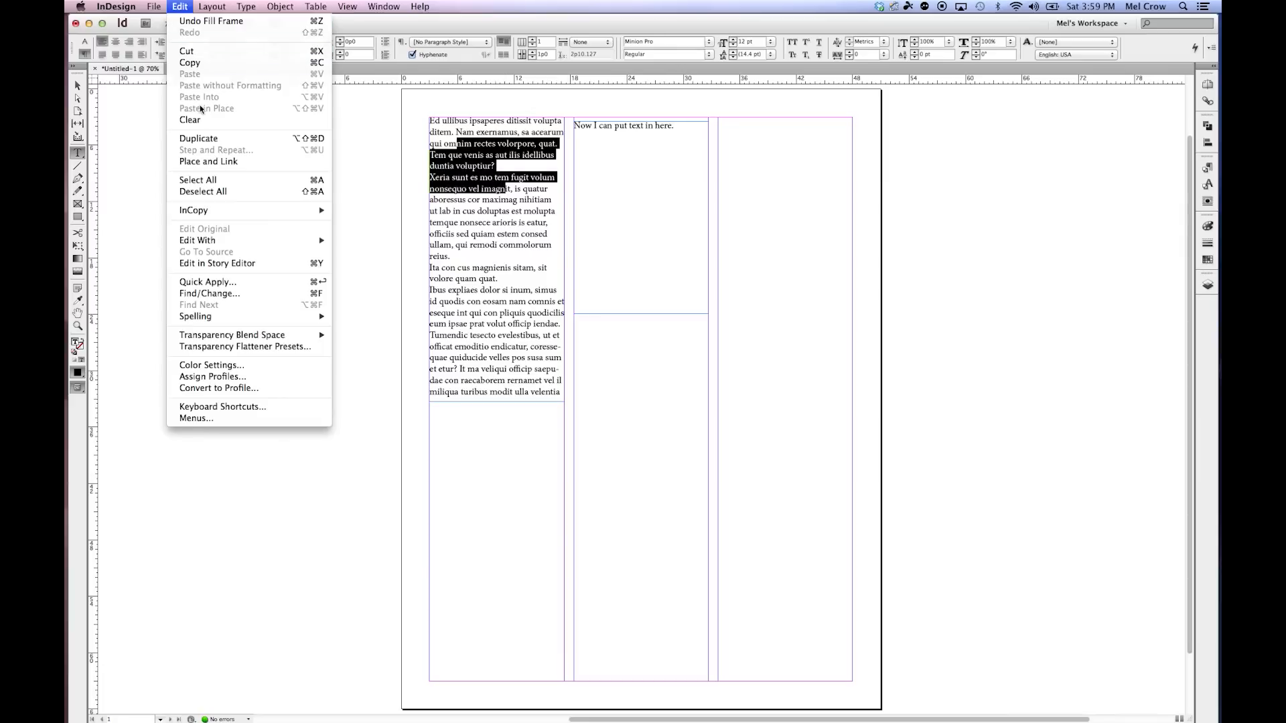
pyautogui.click(208, 179)
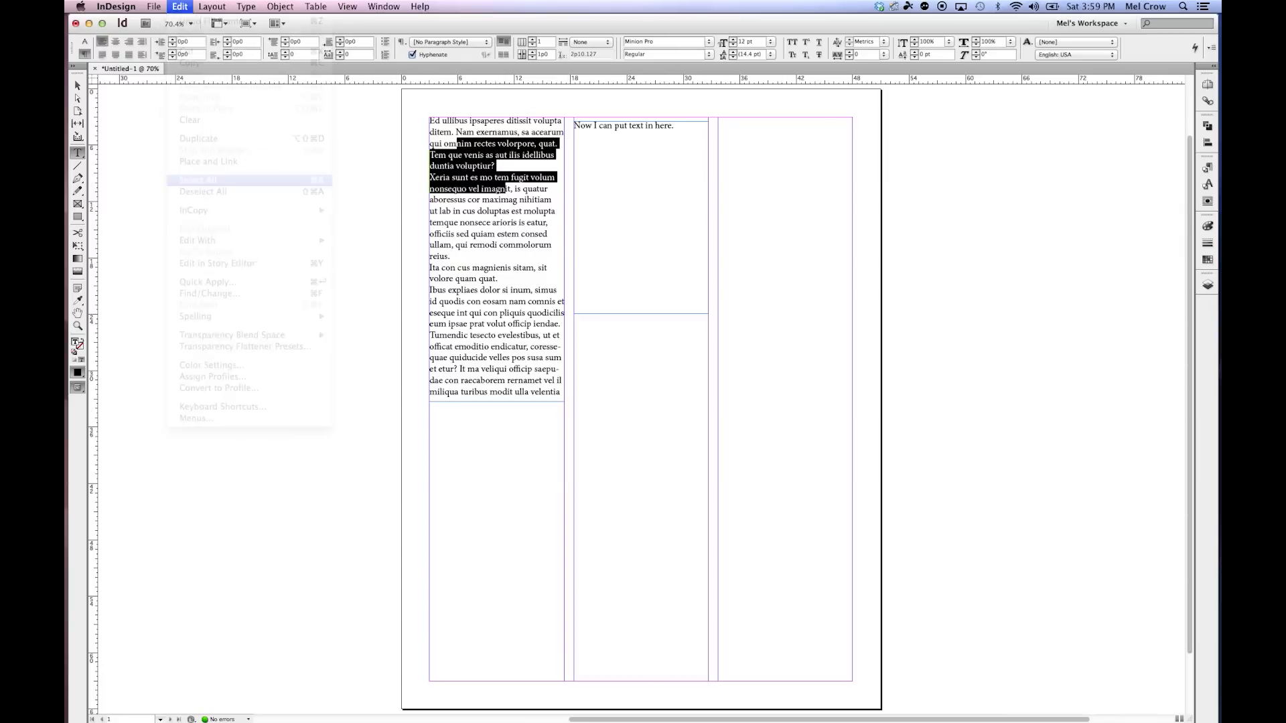
pyautogui.click(483, 182)
pyautogui.moveTo(458, 156); pyautogui.dragTo(533, 250)
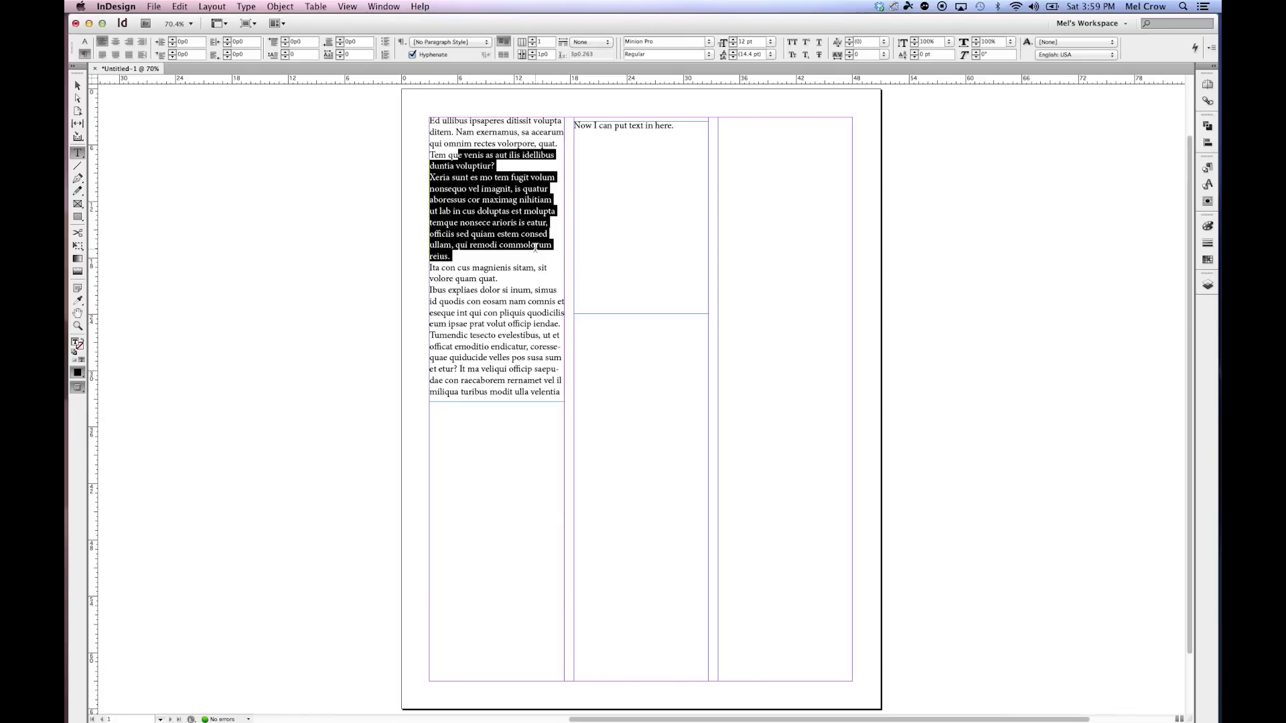
pyautogui.click(501, 302)
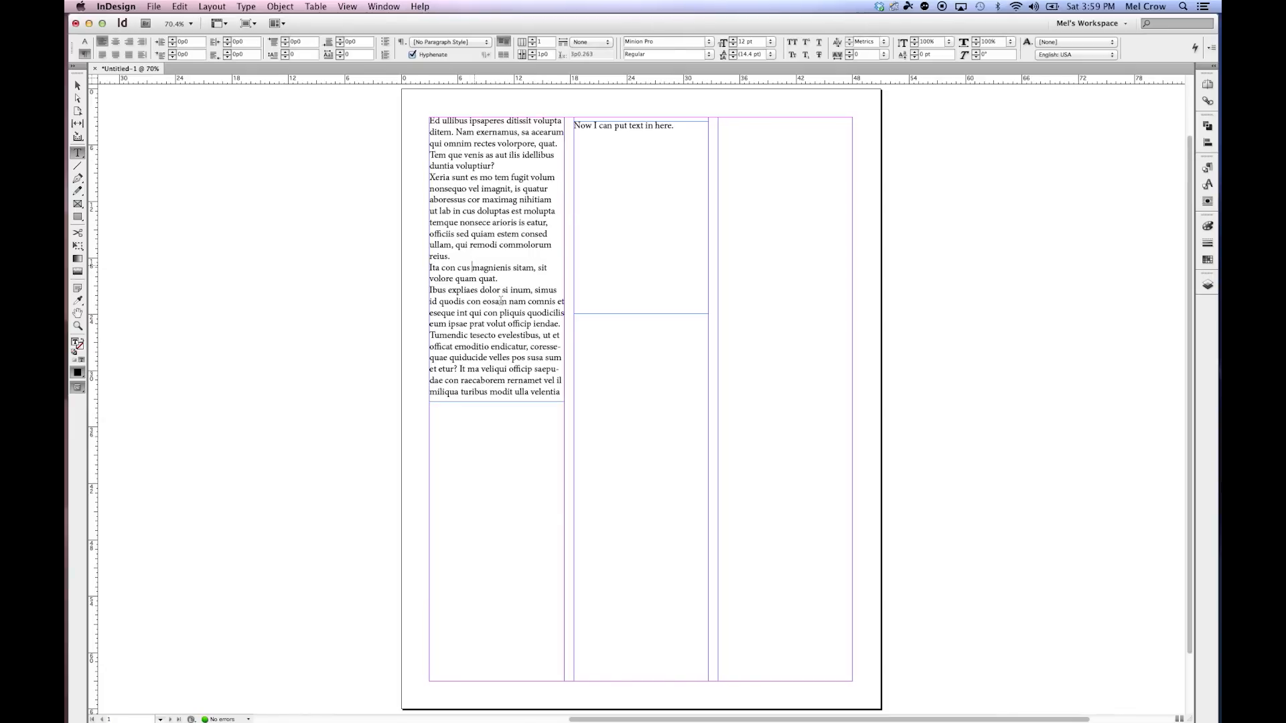
# - Select all the placeholder text and try centre and right alignment on it, ending with left alignment
pyautogui.click(180, 6)
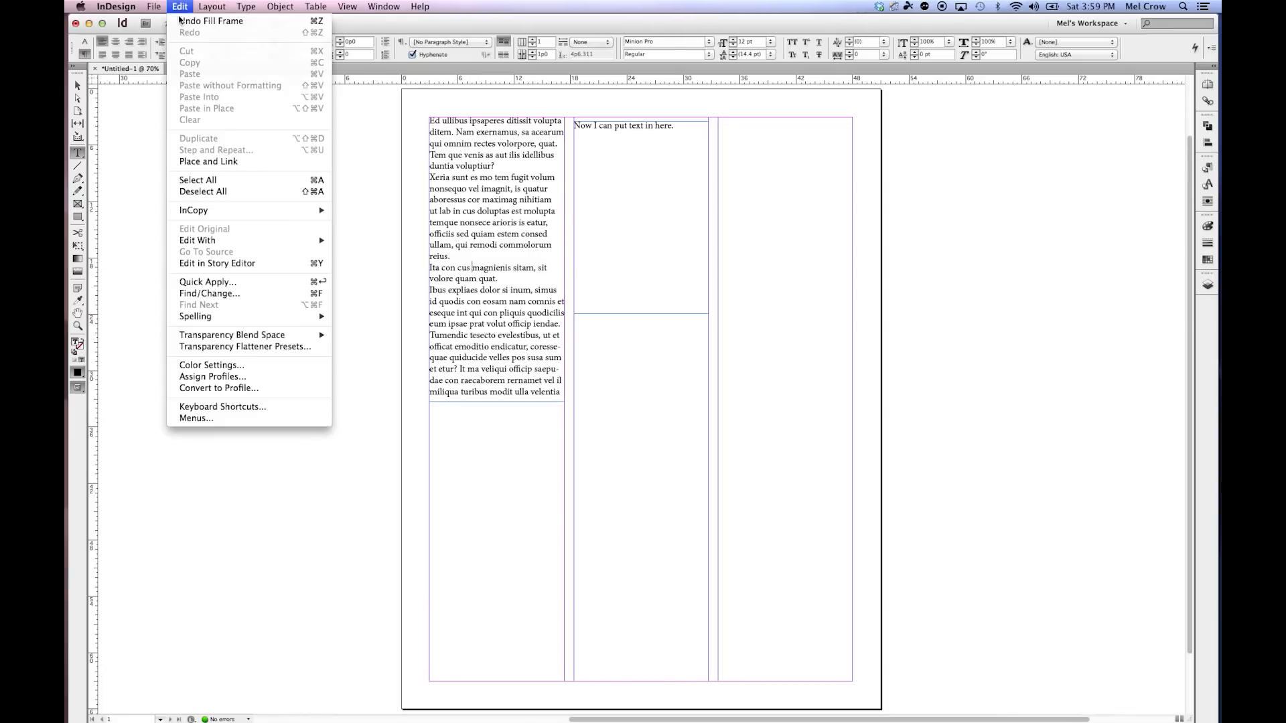
pyautogui.click(202, 181)
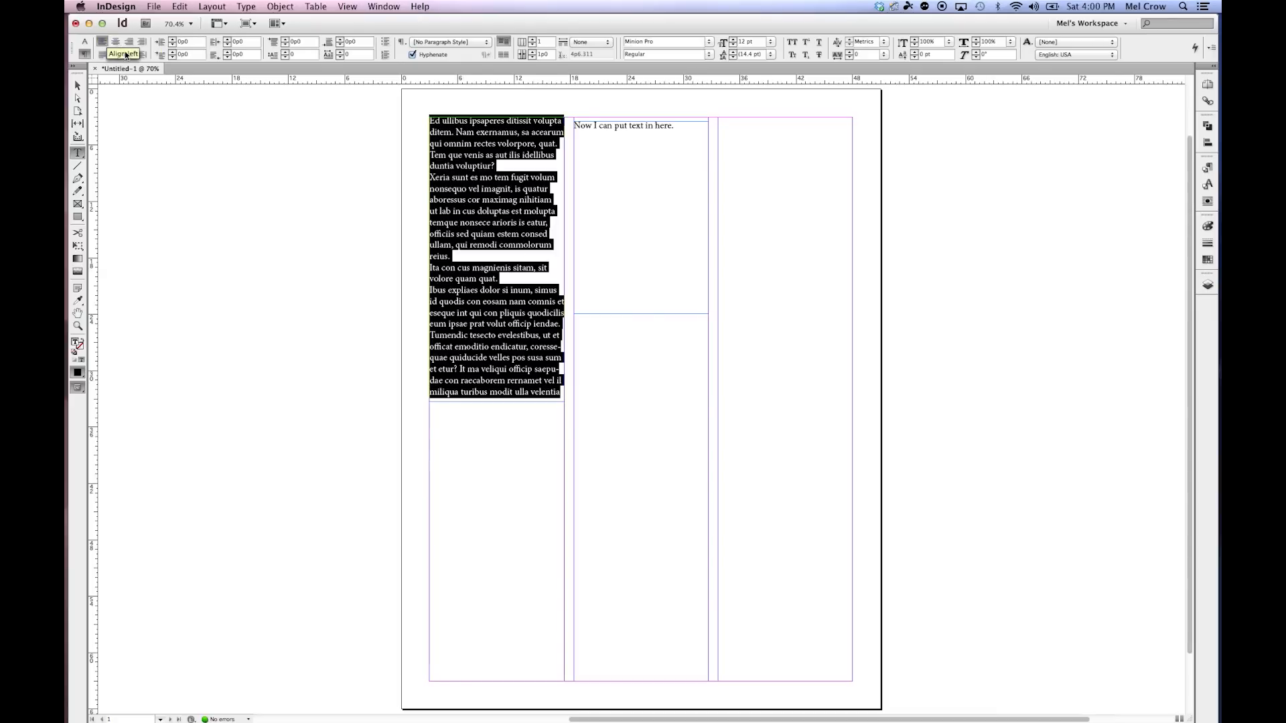
pyautogui.click(115, 42)
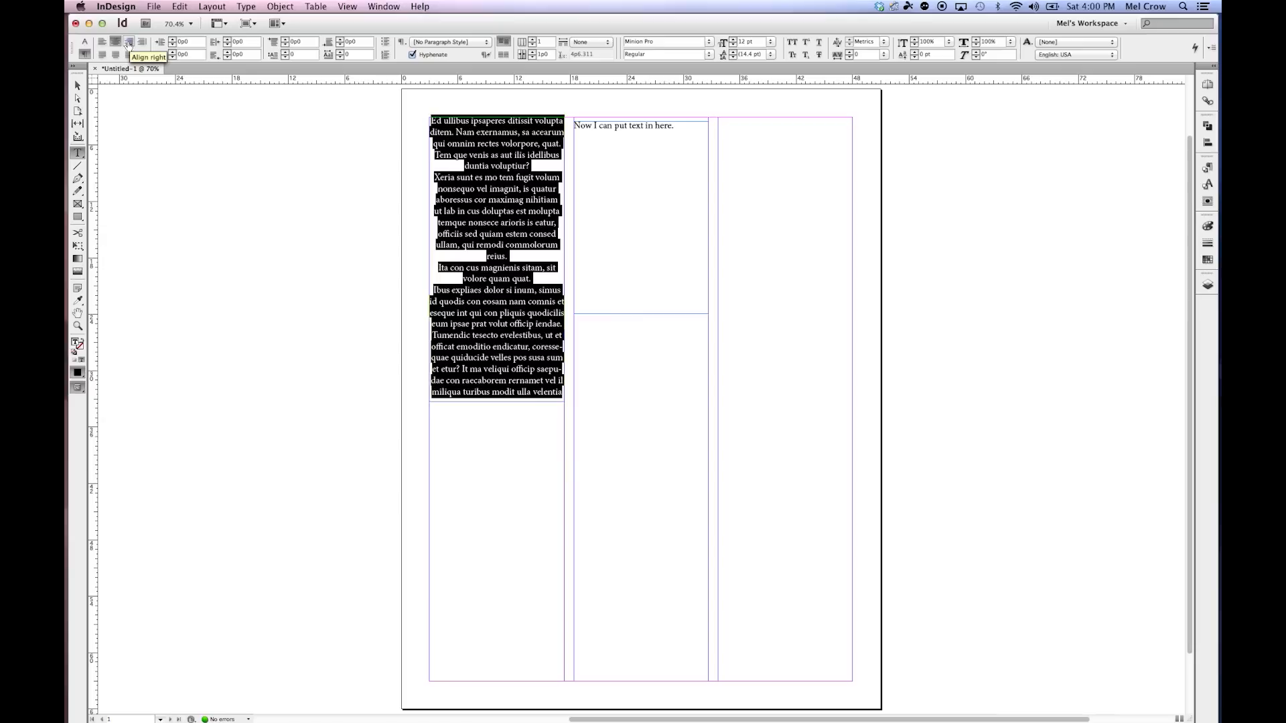
pyautogui.click(129, 42)
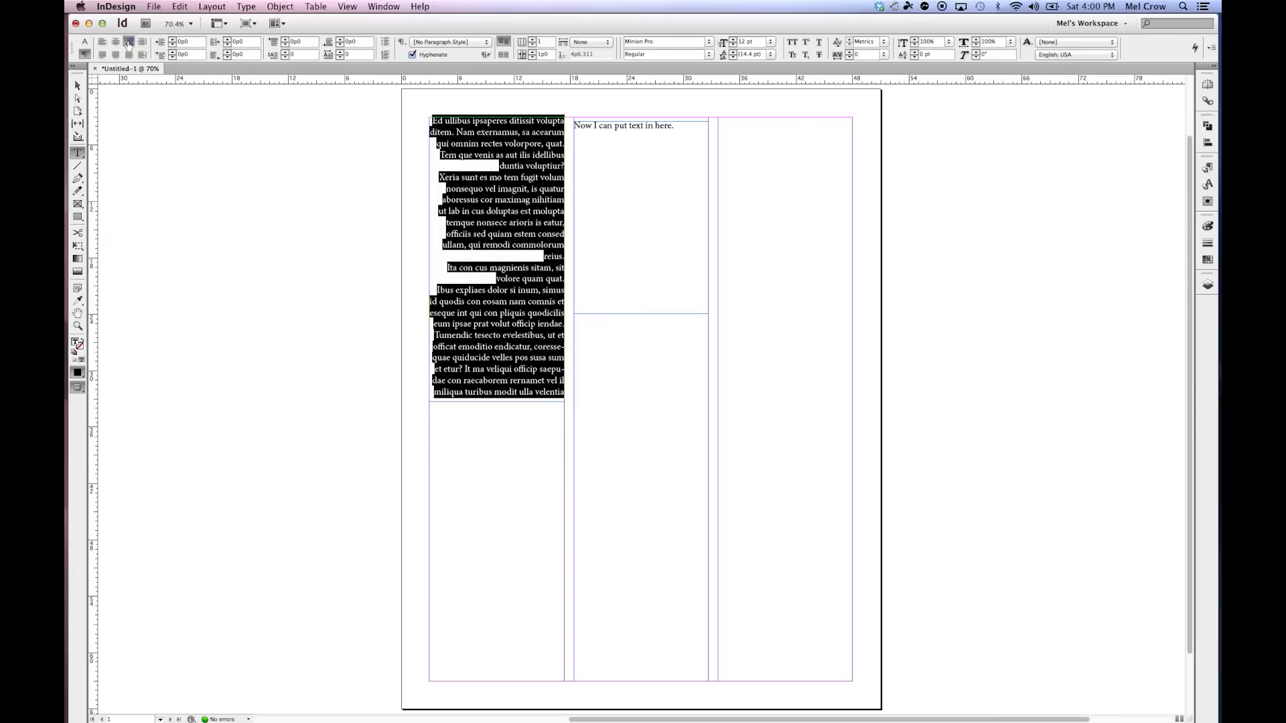
pyautogui.click(102, 42)
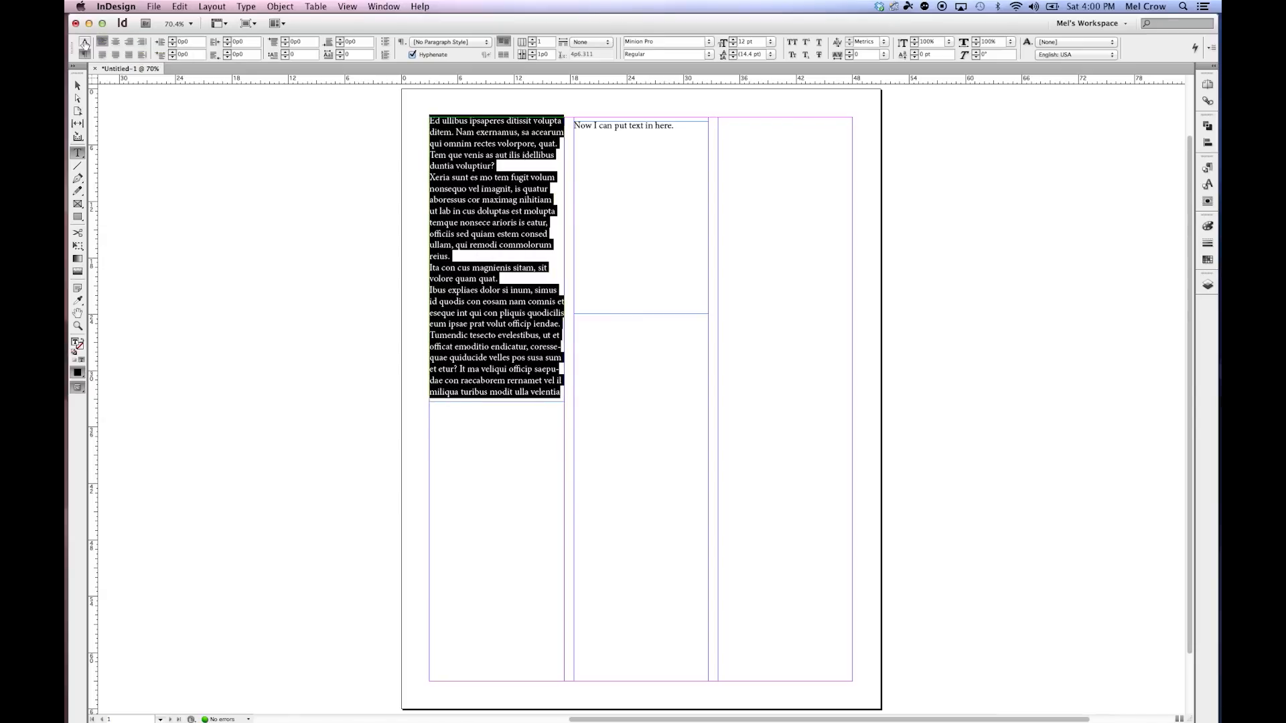
# - Display the character formatting controls and check the font style setting of the placeholder text
pyautogui.click(84, 43)
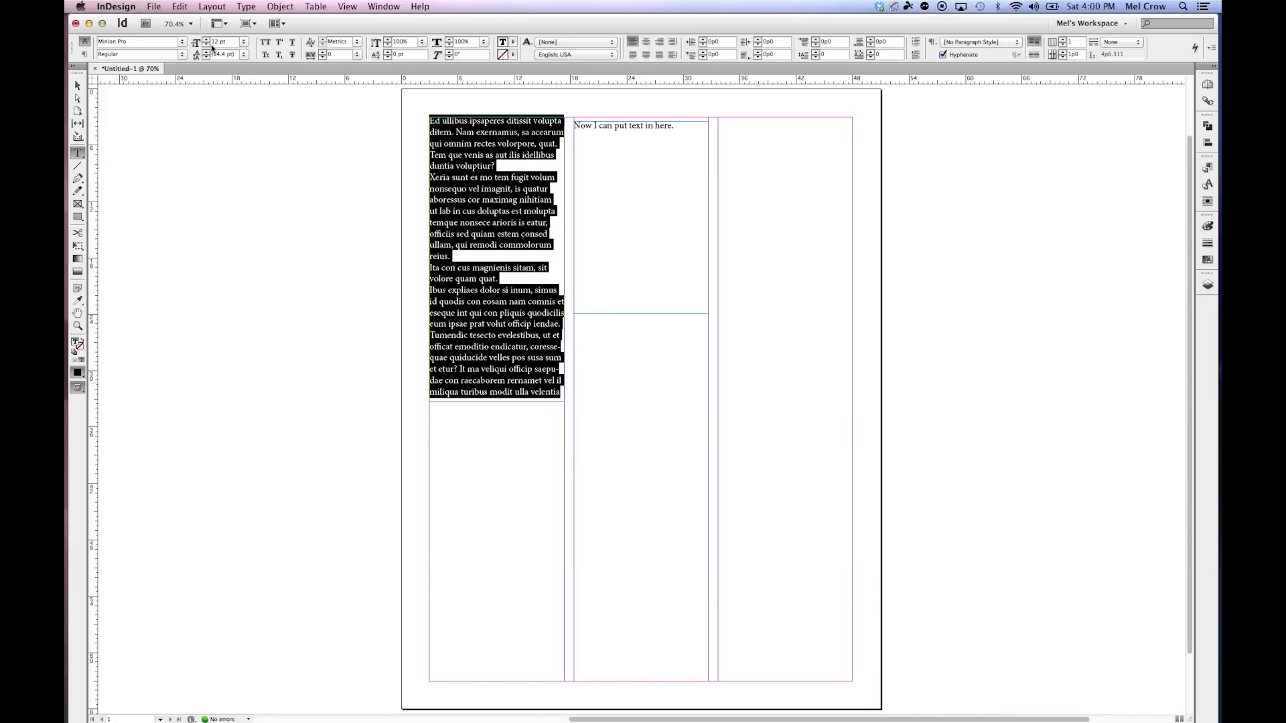
pyautogui.moveTo(228, 42); pyautogui.dragTo(99, 55)
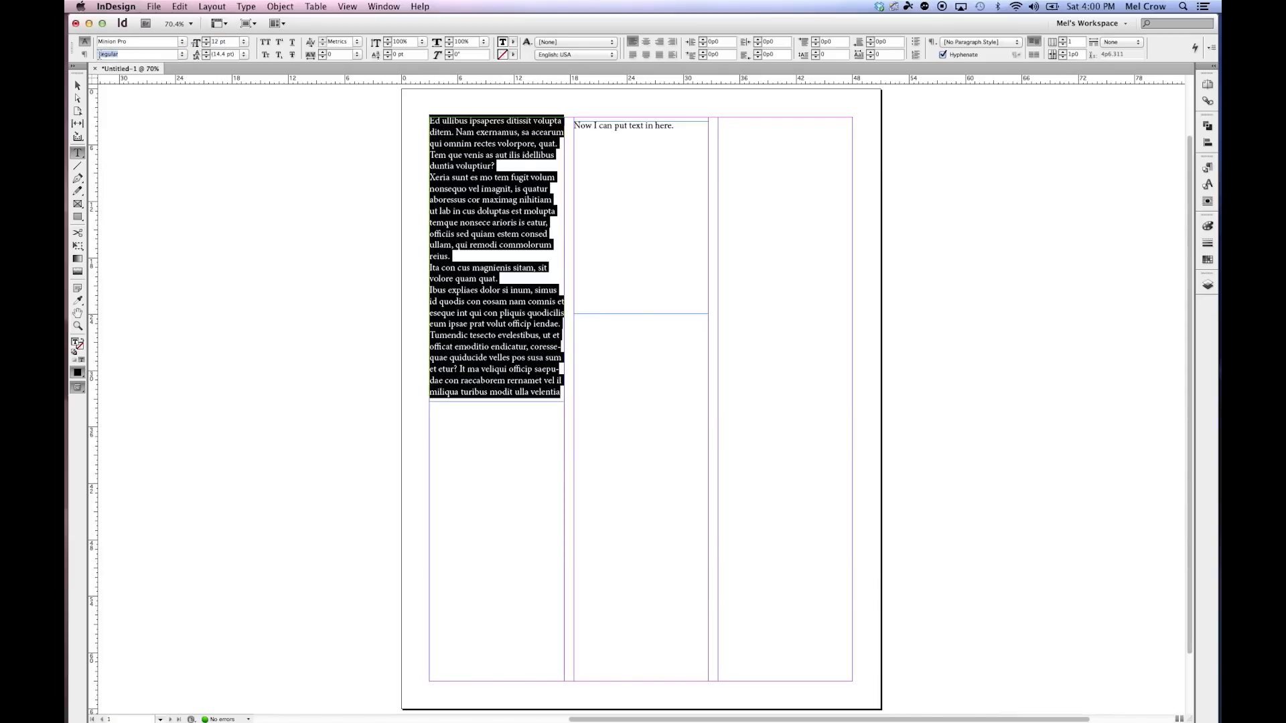
pyautogui.click(182, 55)
pyautogui.click(475, 55)
pyautogui.click(454, 154)
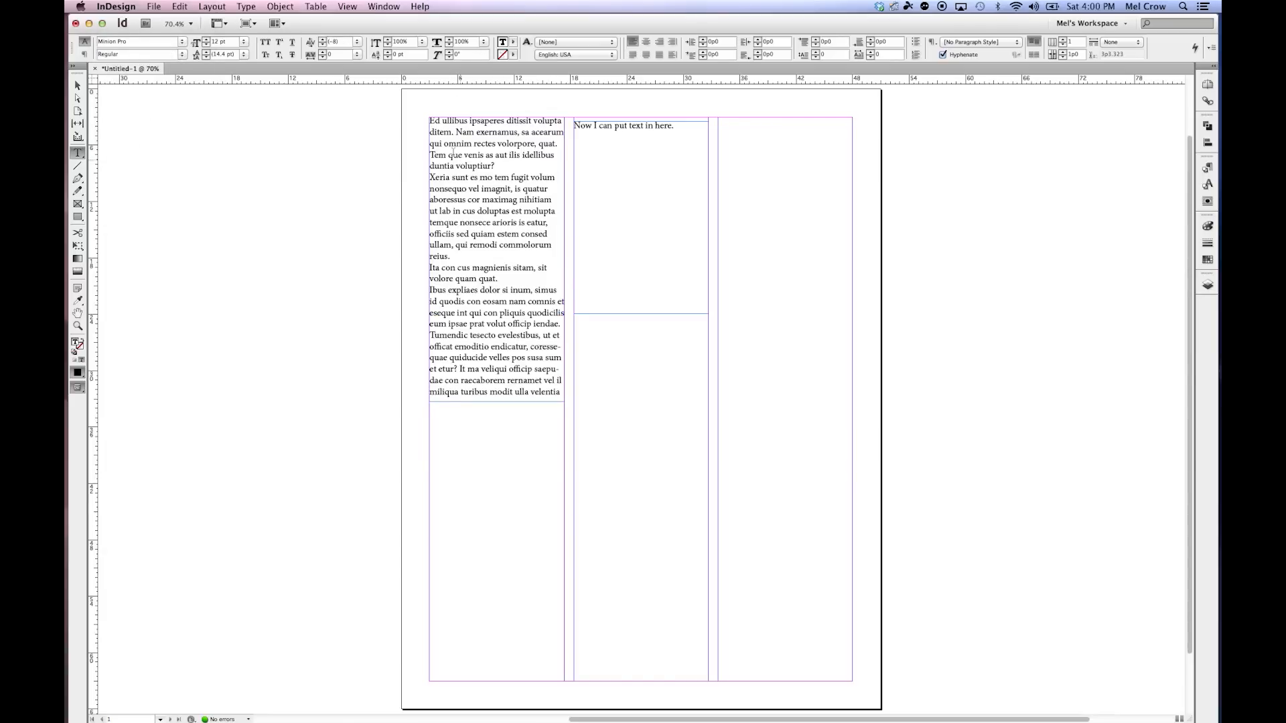
# - Set the passage from "que venis" through "remodi comm" in the first column to the font Comic Sans MS
pyautogui.moveTo(454, 154); pyautogui.dragTo(529, 248)
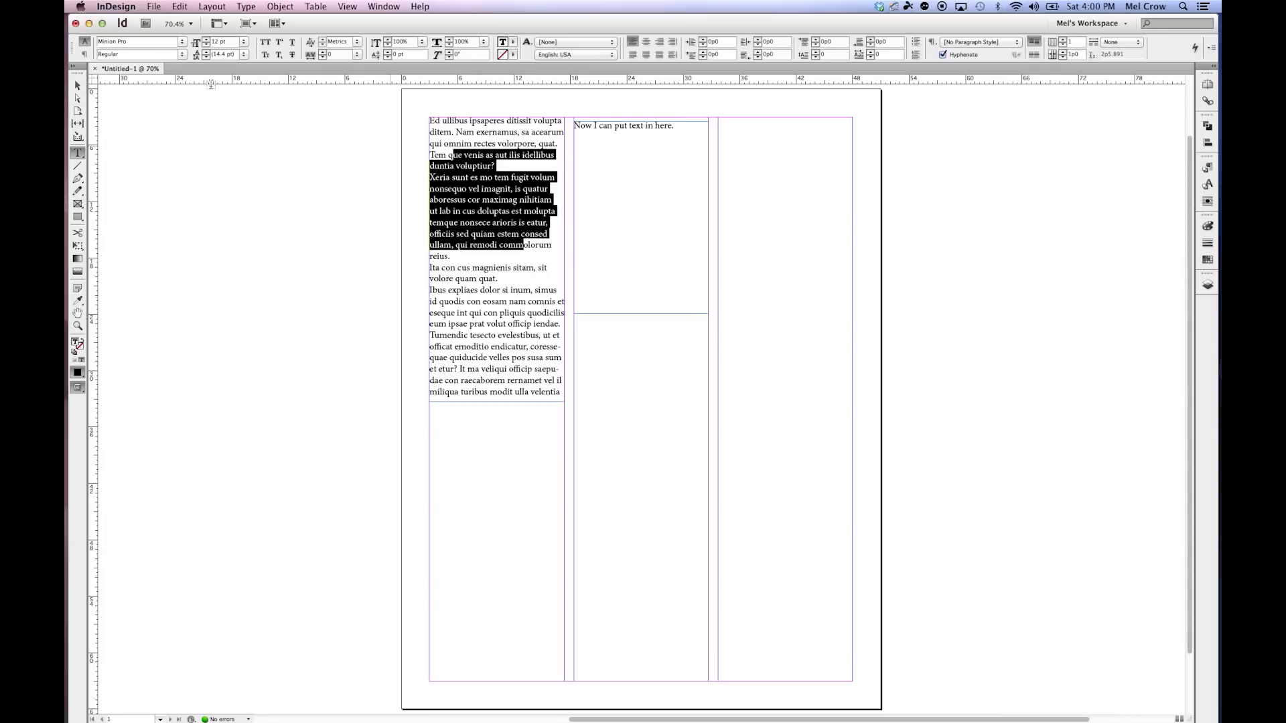
pyautogui.click(109, 41)
pyautogui.write('CondBook')
pyautogui.write('Sa')
pyautogui.press('Return')
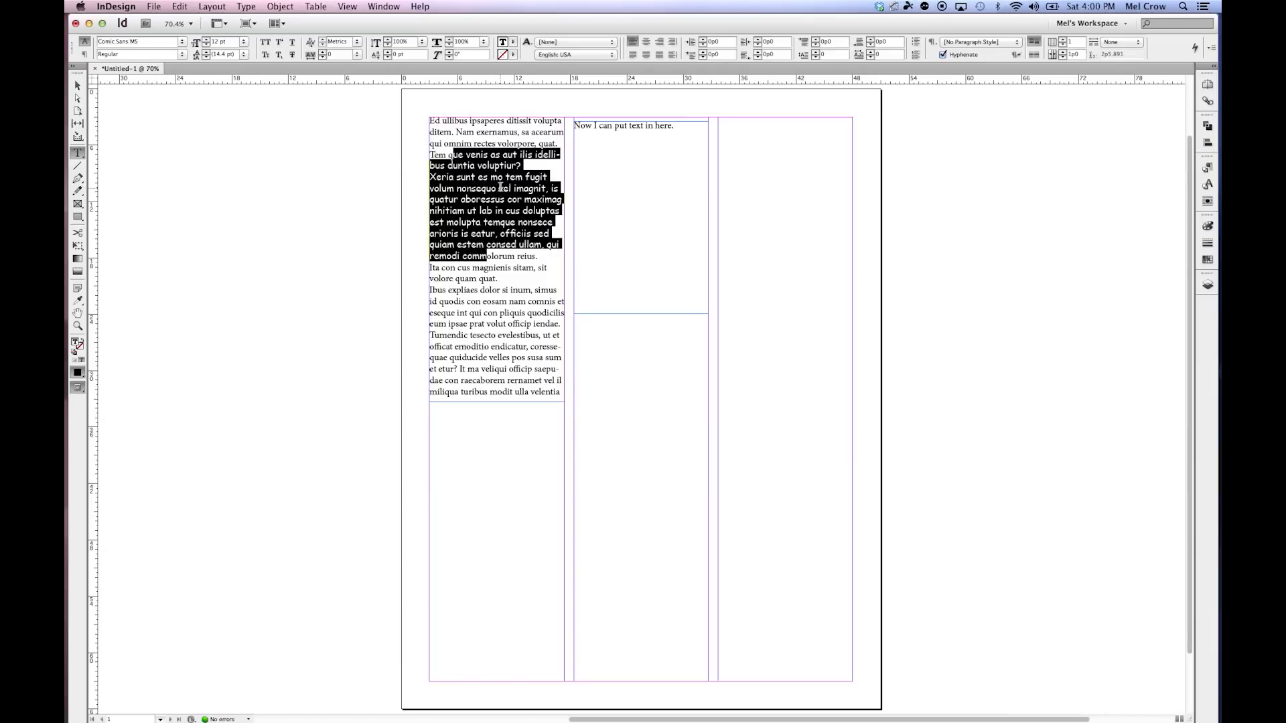
pyautogui.click(519, 275)
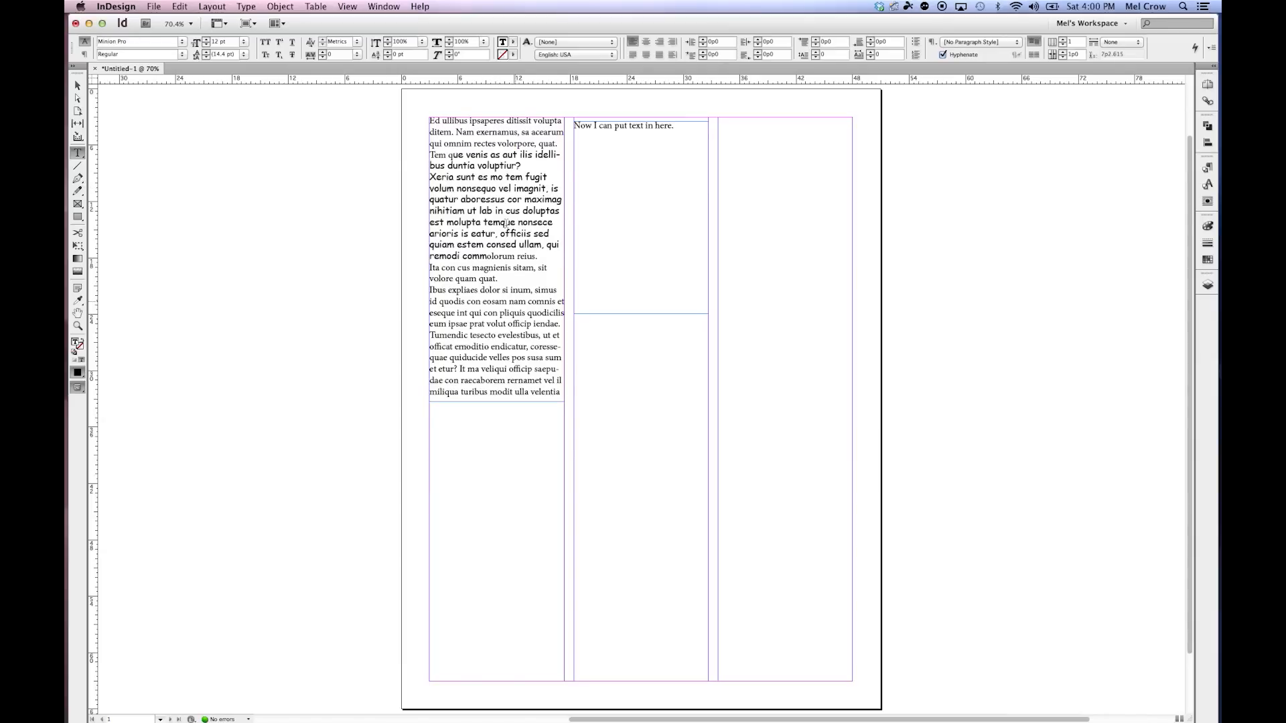
# - Set the passage from "ria sunt" through "consed" in the first column to Helvetica Regular
pyautogui.moveTo(516, 244); pyautogui.dragTo(441, 177)
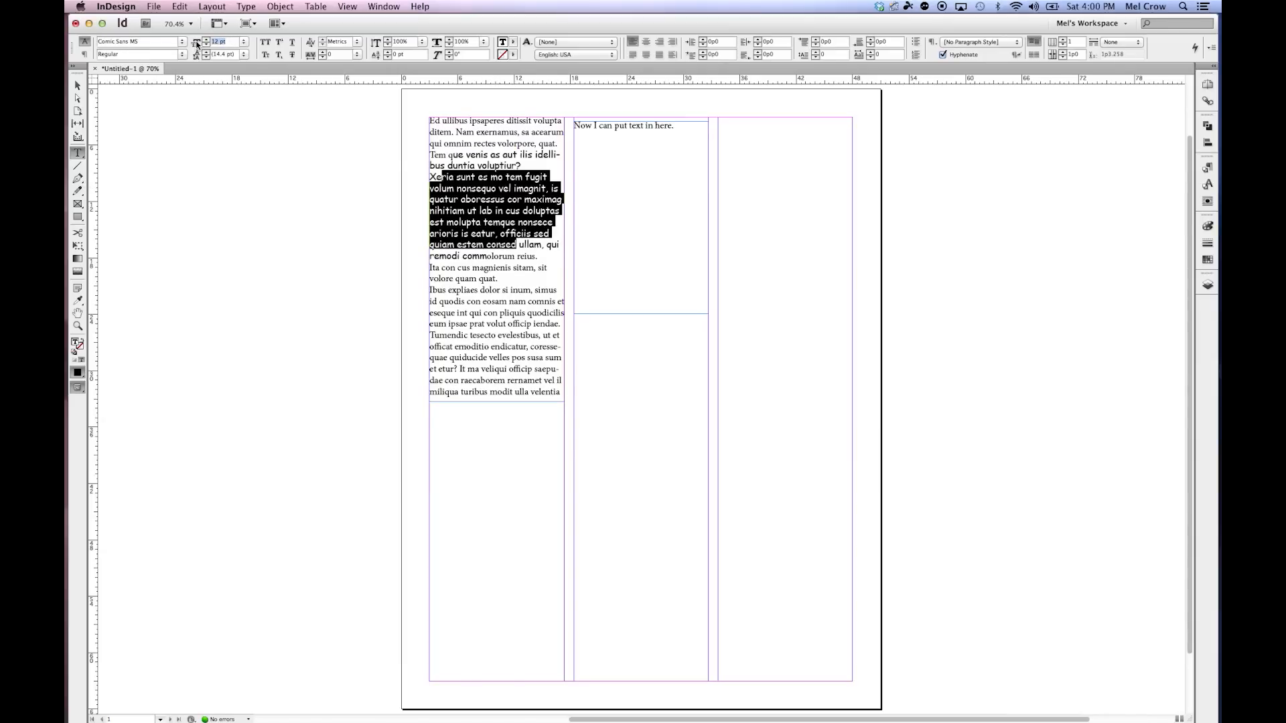
pyautogui.click(234, 42)
pyautogui.click(150, 41)
pyautogui.click(182, 42)
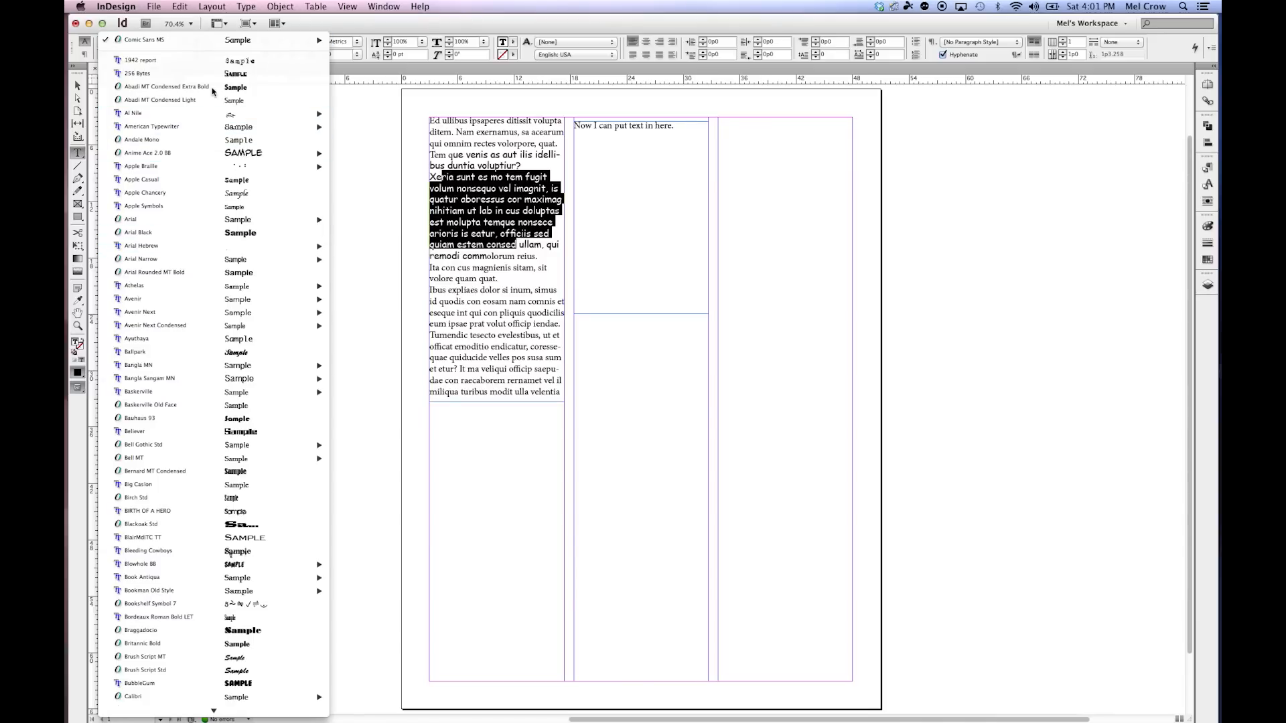
pyautogui.scroll(-2, 182, 139)
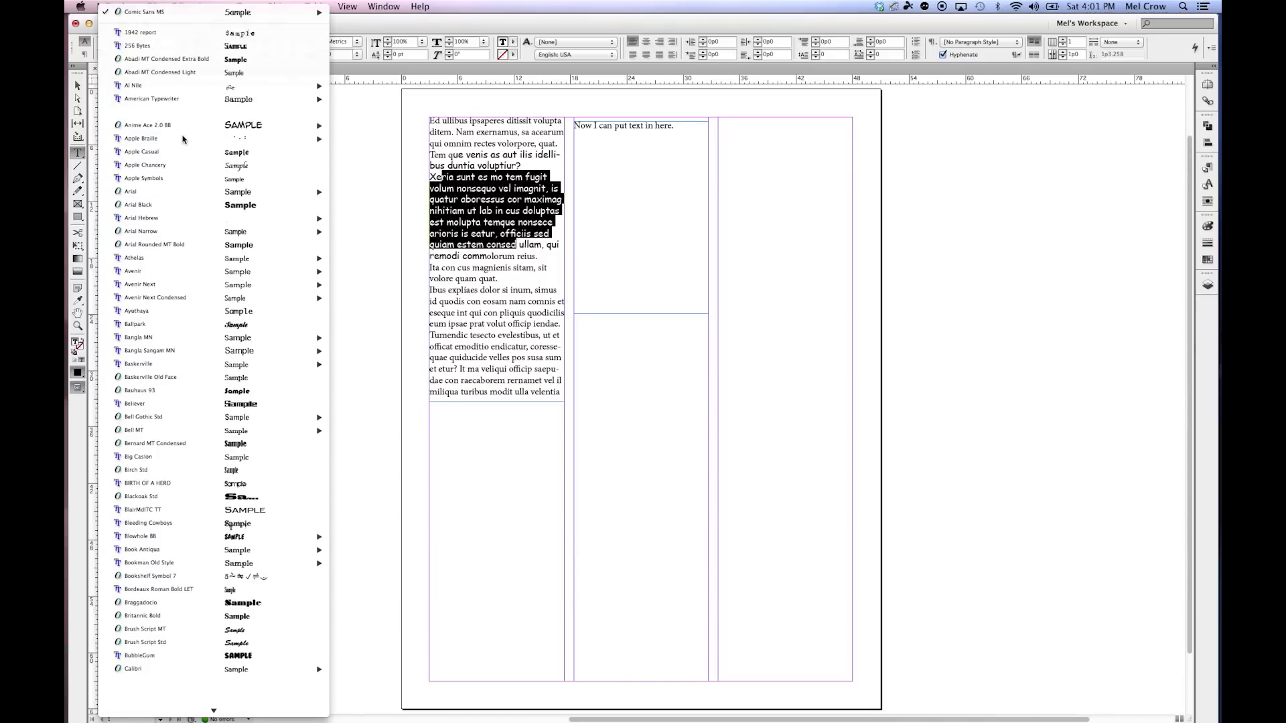
pyautogui.scroll(-10, 175, 81)
pyautogui.moveTo(164, 21)
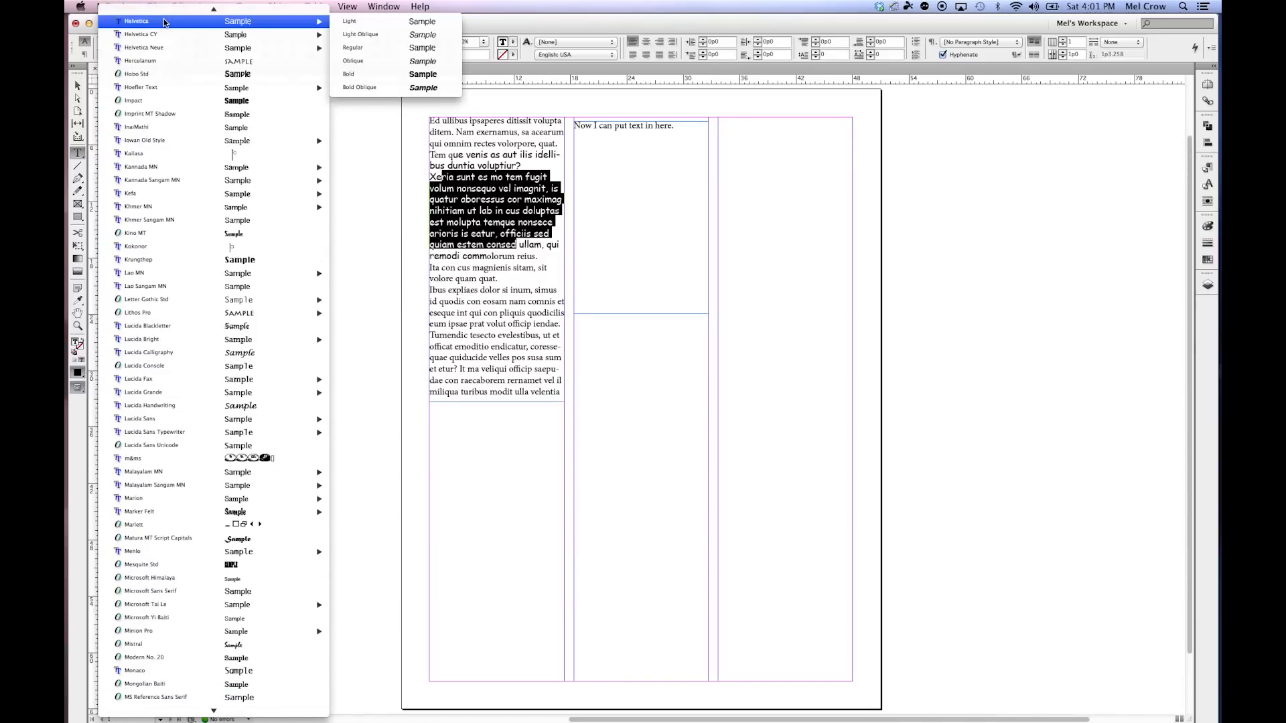
pyautogui.click(362, 51)
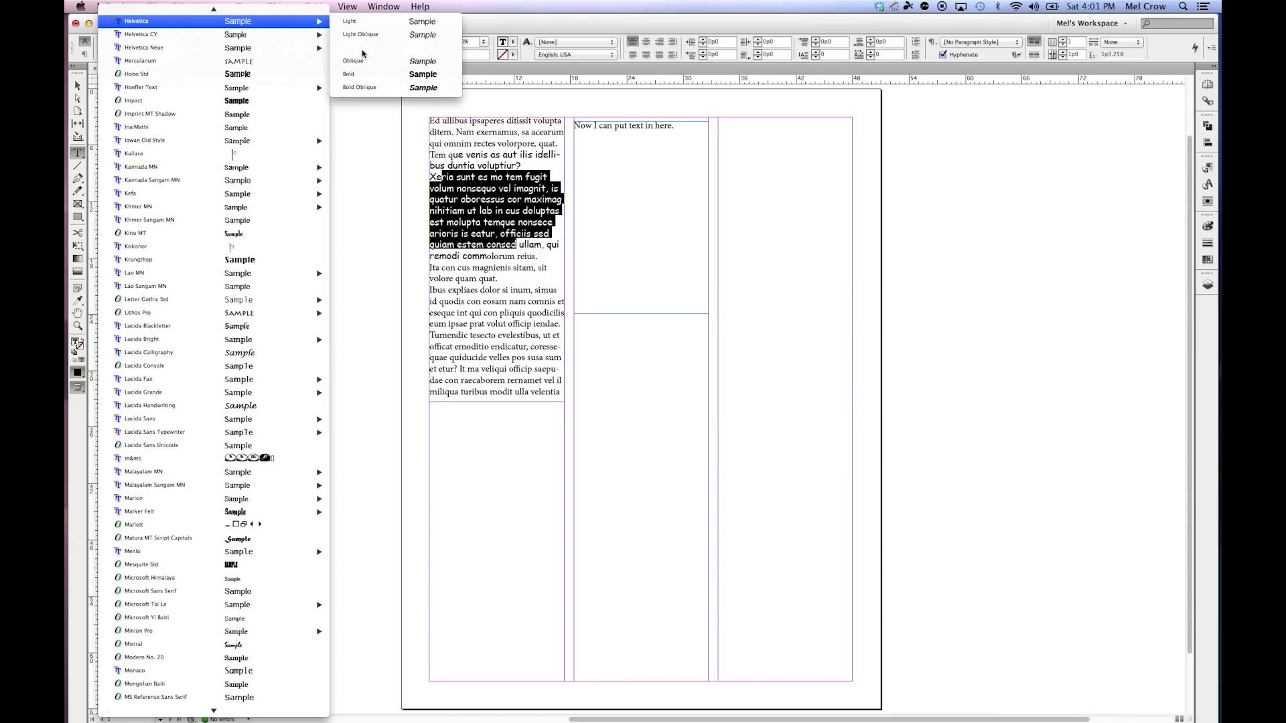
pyautogui.click(491, 210)
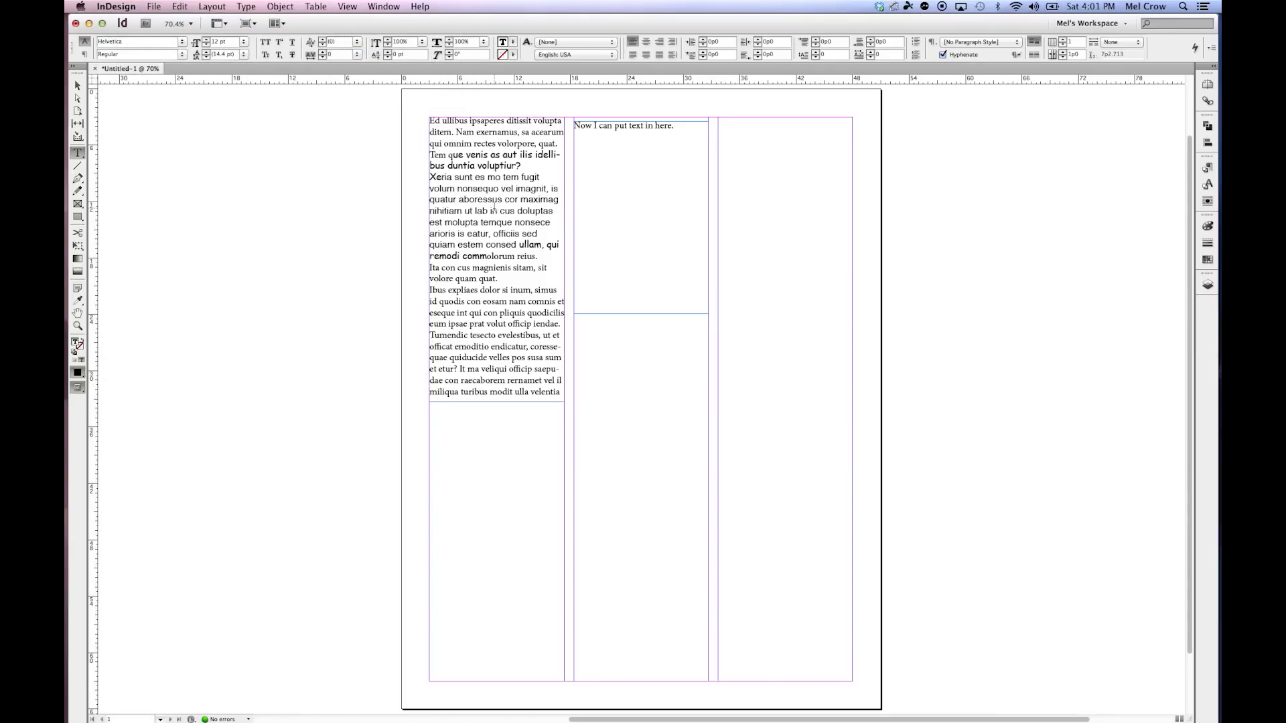
# - Set the first column's passage from "duntia" through "reiu" to a font size of 24 pt
pyautogui.moveTo(434, 154); pyautogui.dragTo(552, 335)
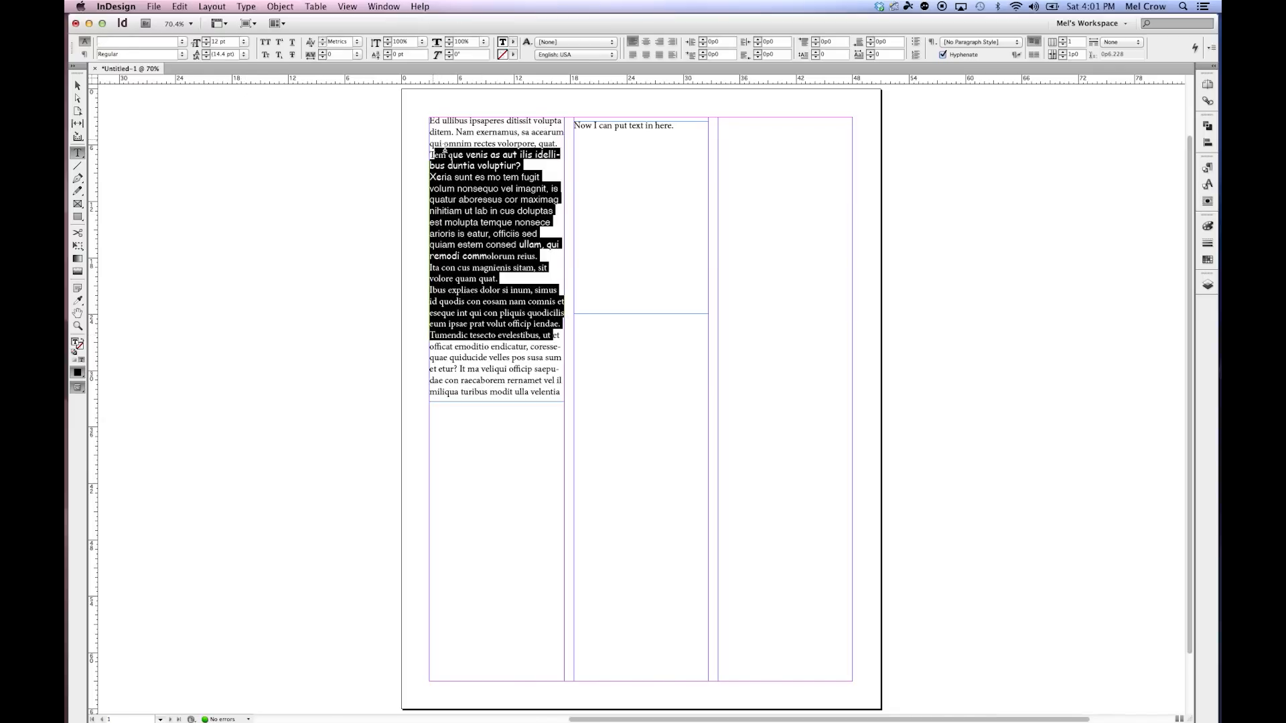
pyautogui.click(447, 163)
pyautogui.moveTo(489, 221); pyautogui.dragTo(529, 257)
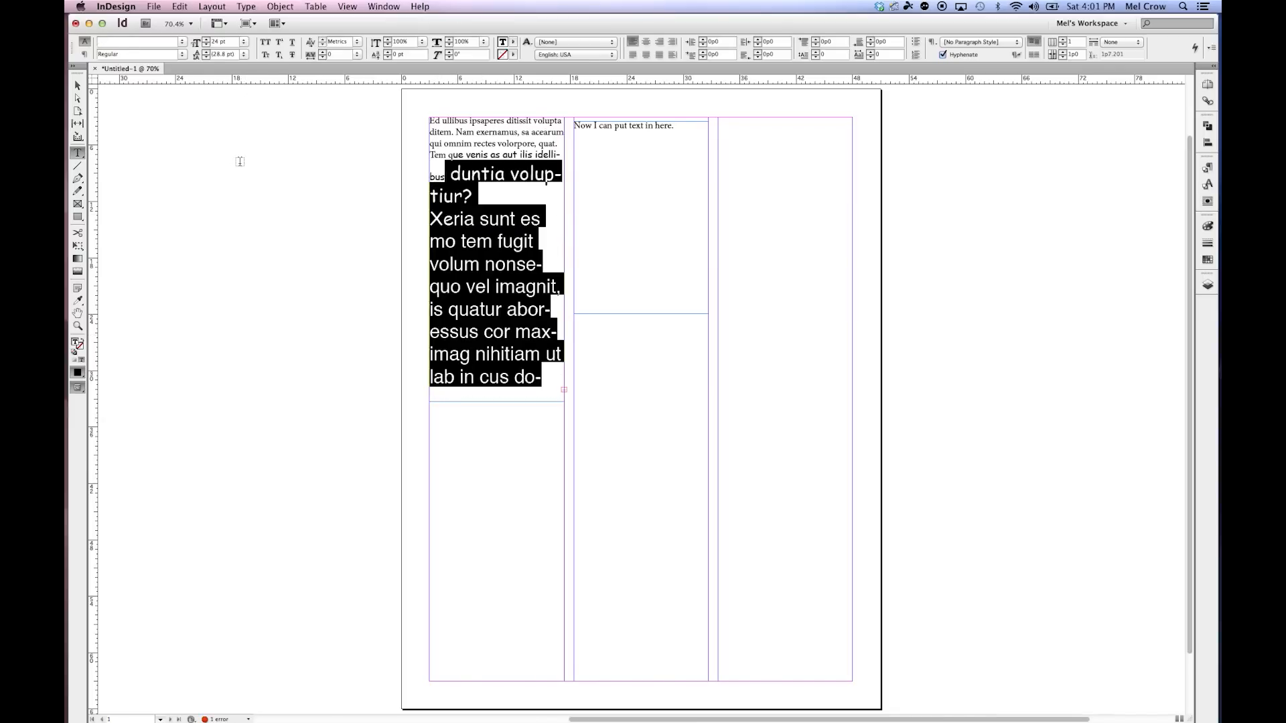
pyautogui.moveTo(462, 174); pyautogui.dragTo(522, 286)
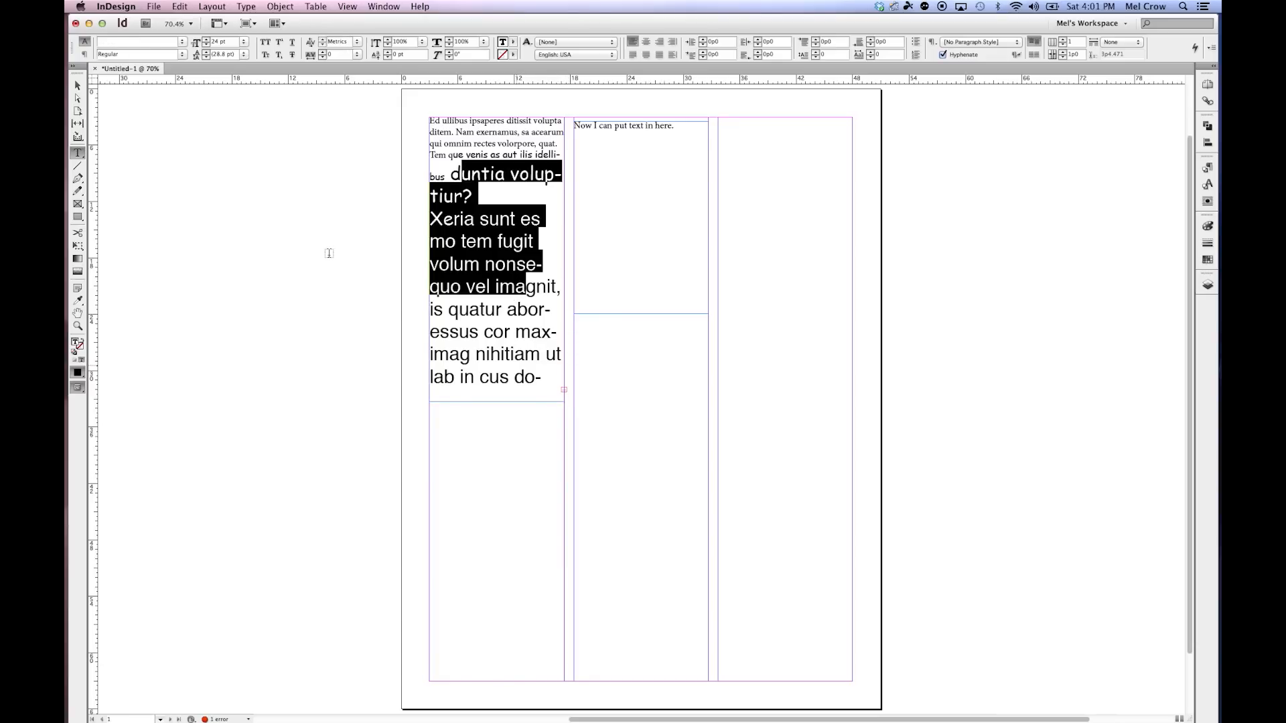
# - Inspect the overset text marker on the first column's frame and extend the frame down to the bottom margin
pyautogui.click(79, 327)
pyautogui.moveTo(471, 330); pyautogui.dragTo(654, 440)
pyautogui.click(78, 86)
pyautogui.click(682, 441)
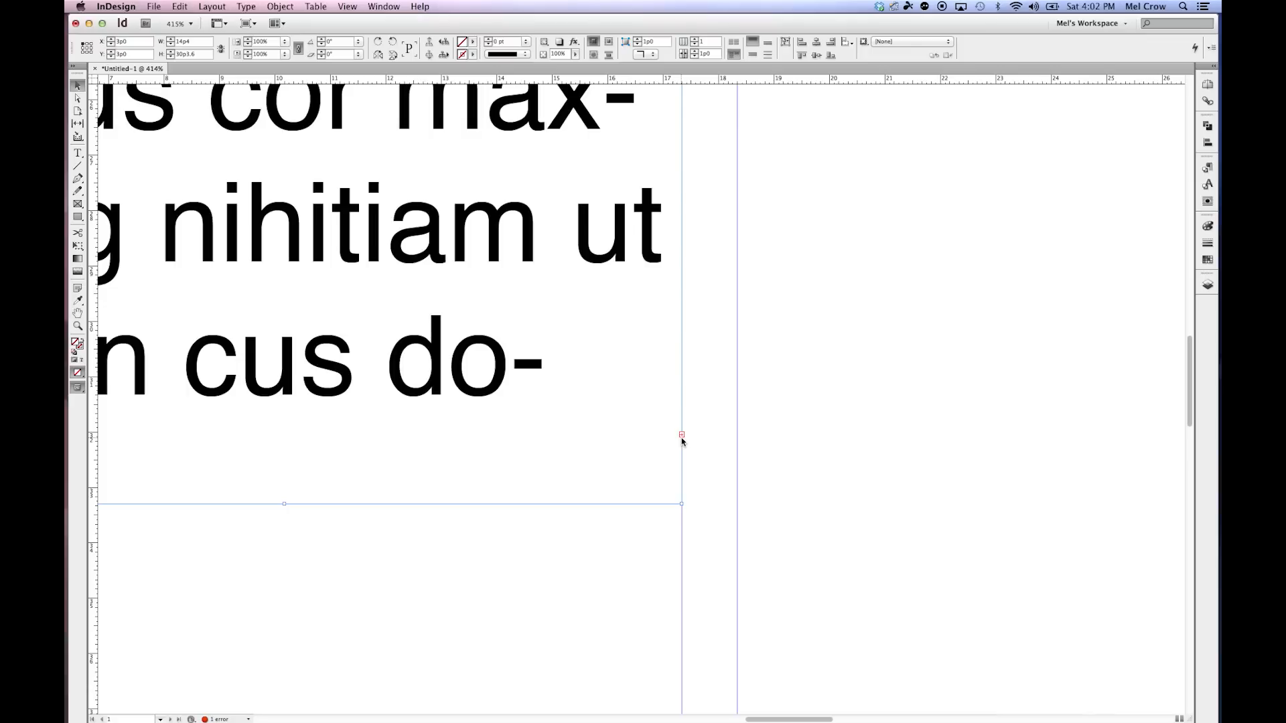
pyautogui.doubleClick(78, 313)
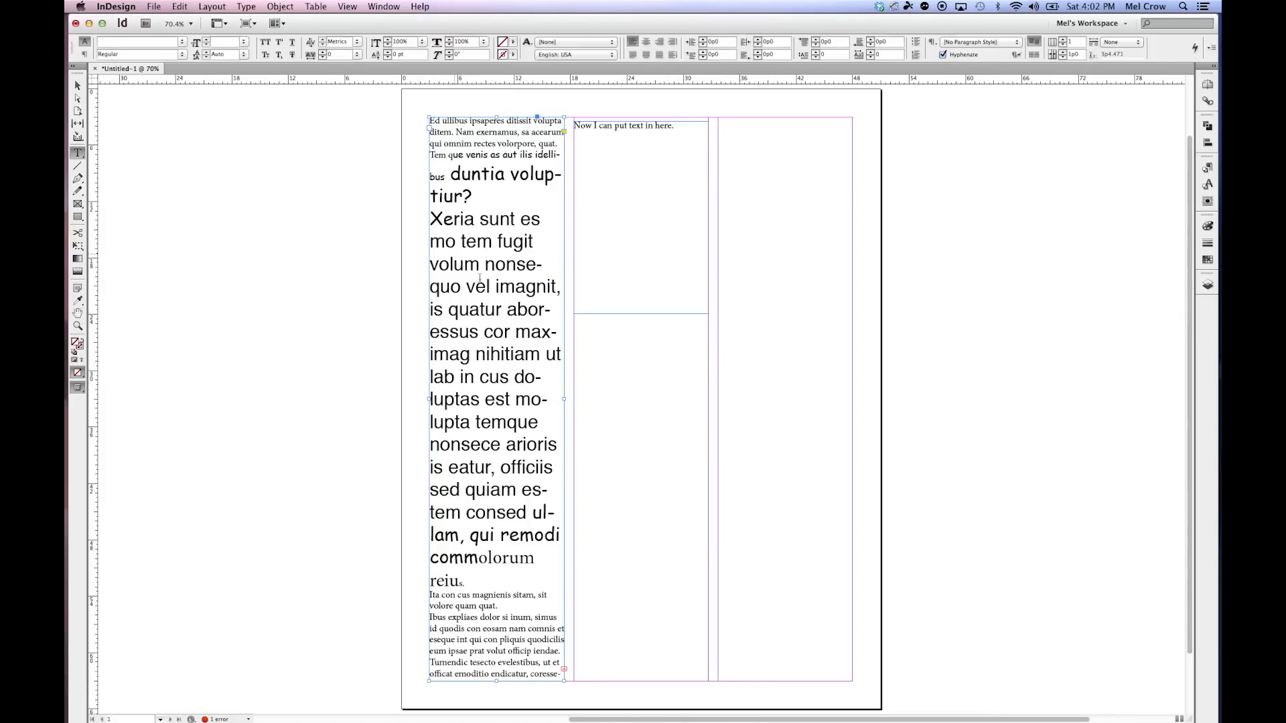
# - Set the passage from "um nonsequo" through "est m" in the first column to 15 pt
pyautogui.moveTo(454, 264); pyautogui.dragTo(531, 399)
pyautogui.click(204, 38)
pyautogui.write('15')
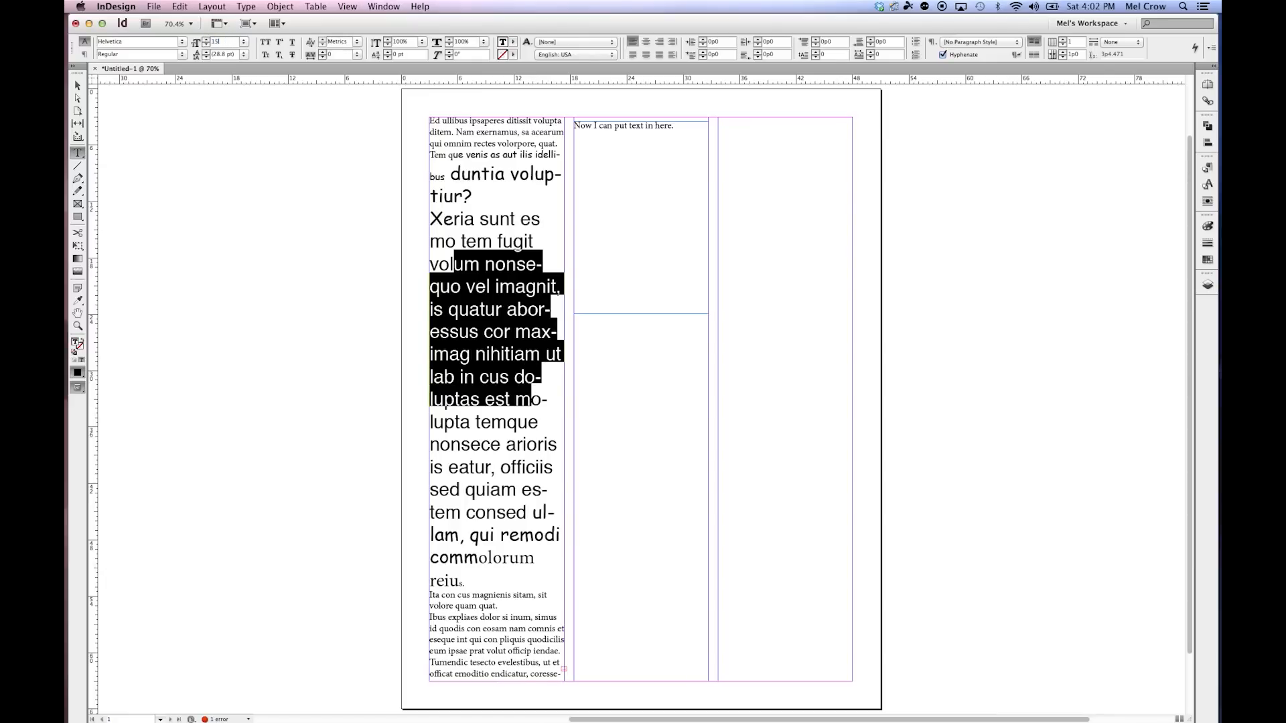
pyautogui.press('Return')
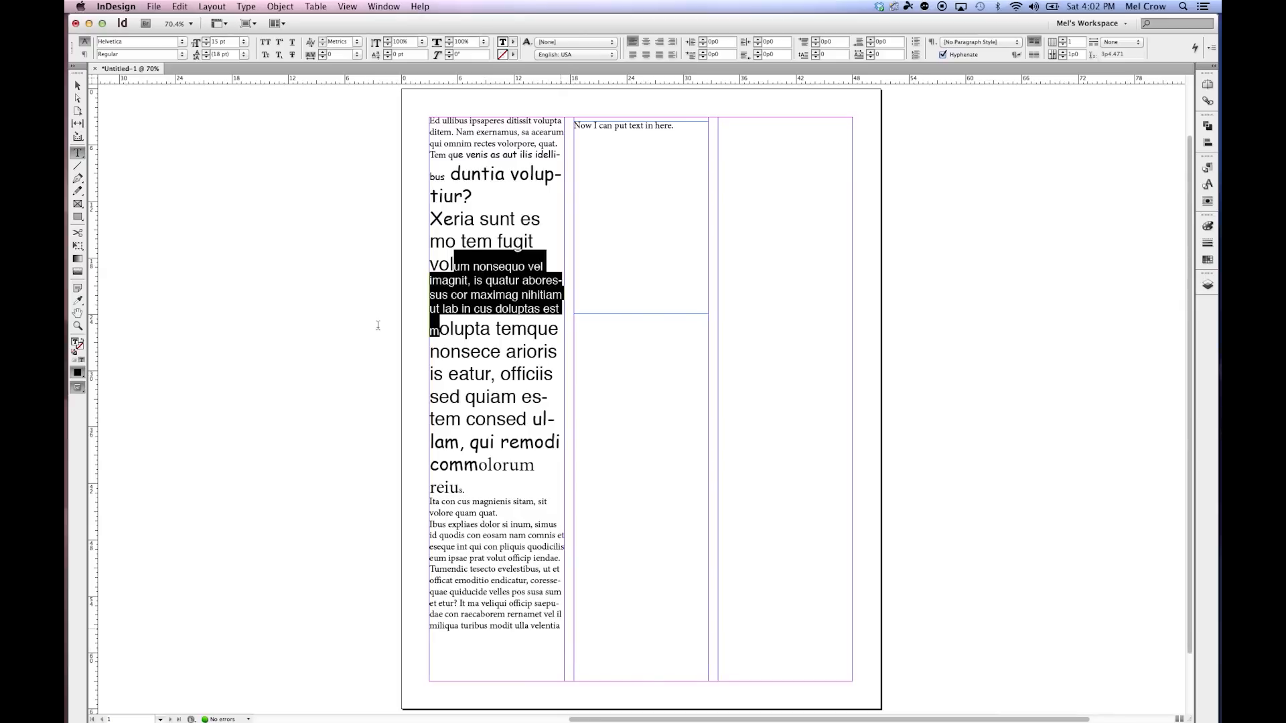
# - Try moving the first column's text frame past the page's left edge and undo the move
pyautogui.click(77, 85)
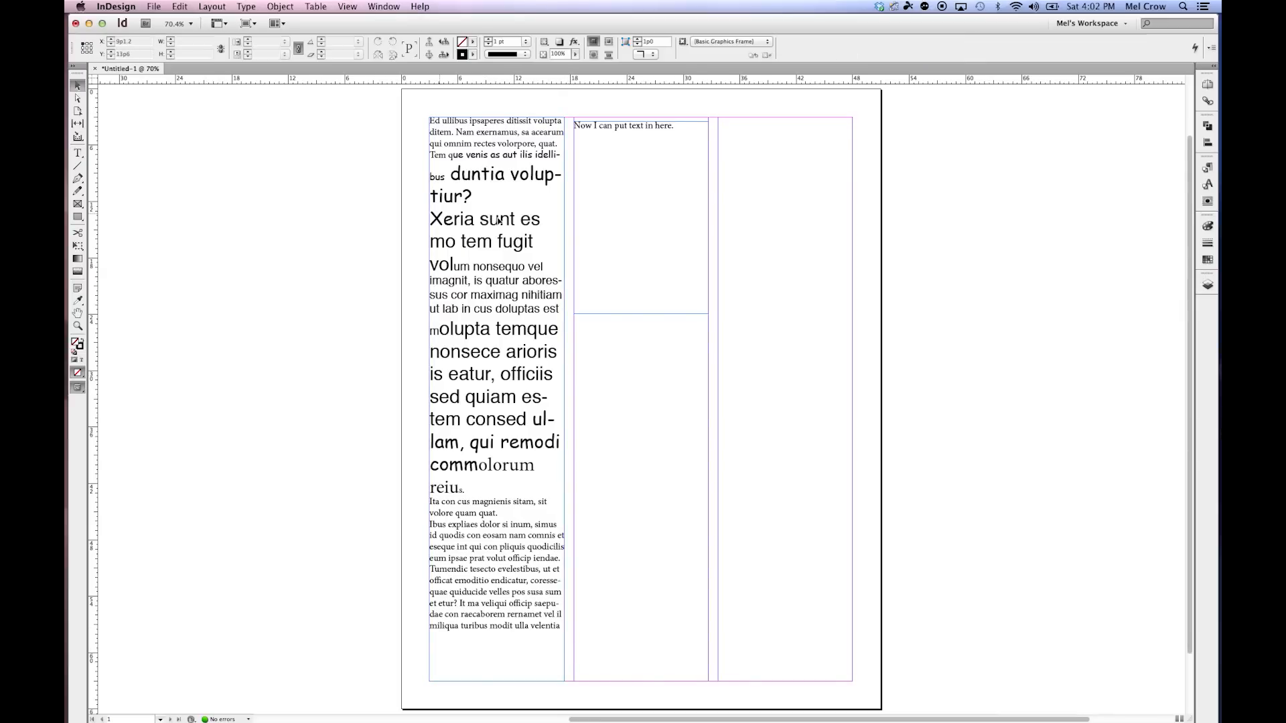
pyautogui.click(497, 166)
pyautogui.moveTo(497, 166); pyautogui.dragTo(396, 183)
pyautogui.press('super+z')
# - Reshape the first text frame with Direct Selection, pulling its lower-left and upper-left corners out beyond the page's left edge
pyautogui.click(78, 97)
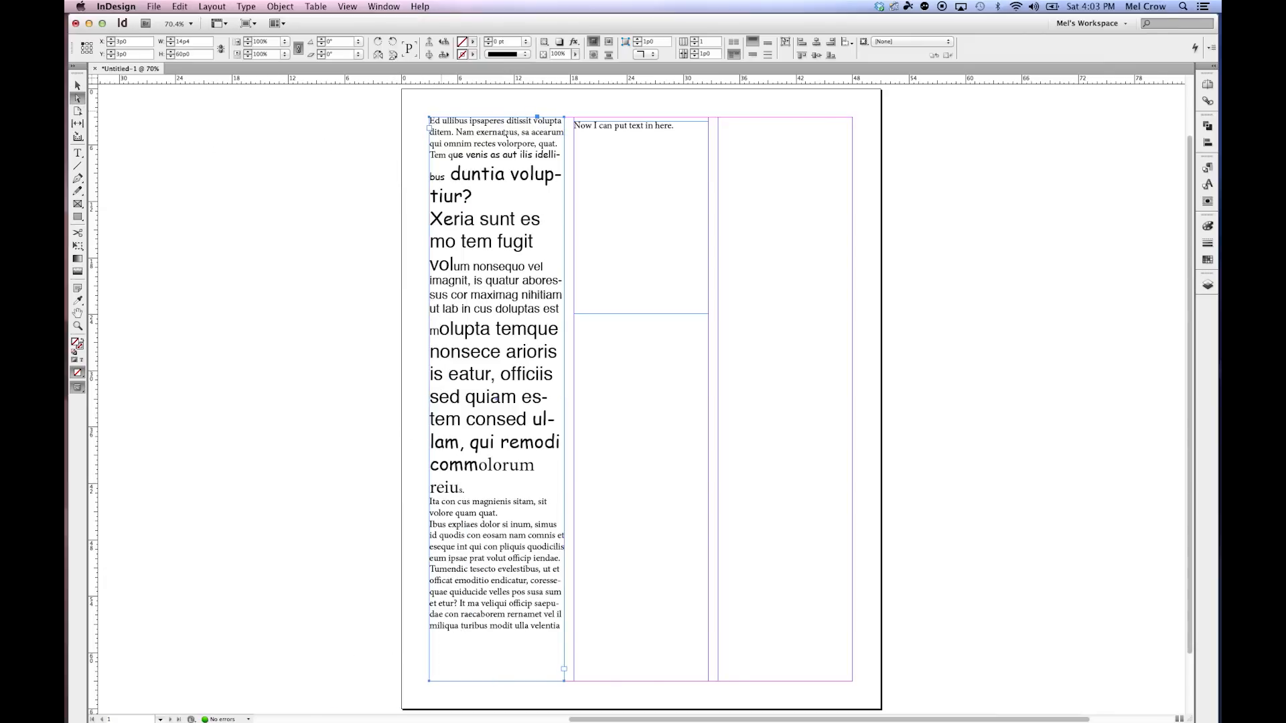
pyautogui.click(429, 682)
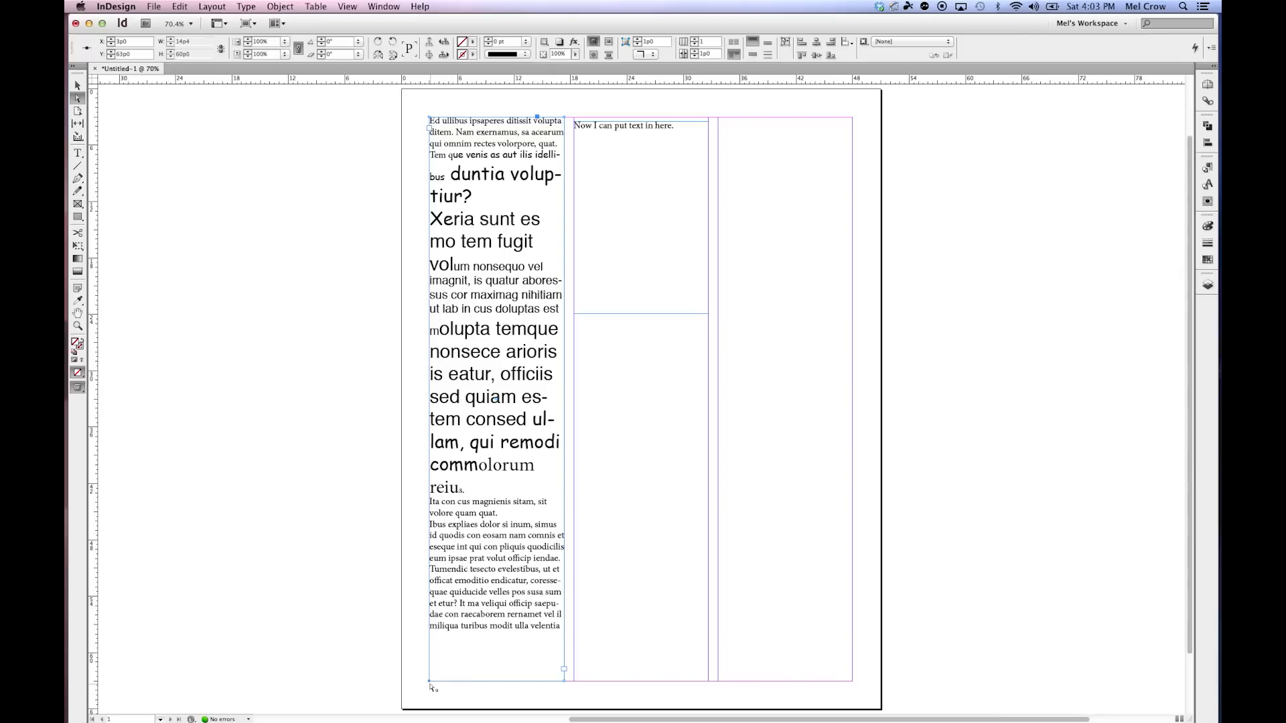
pyautogui.moveTo(430, 683); pyautogui.dragTo(454, 524)
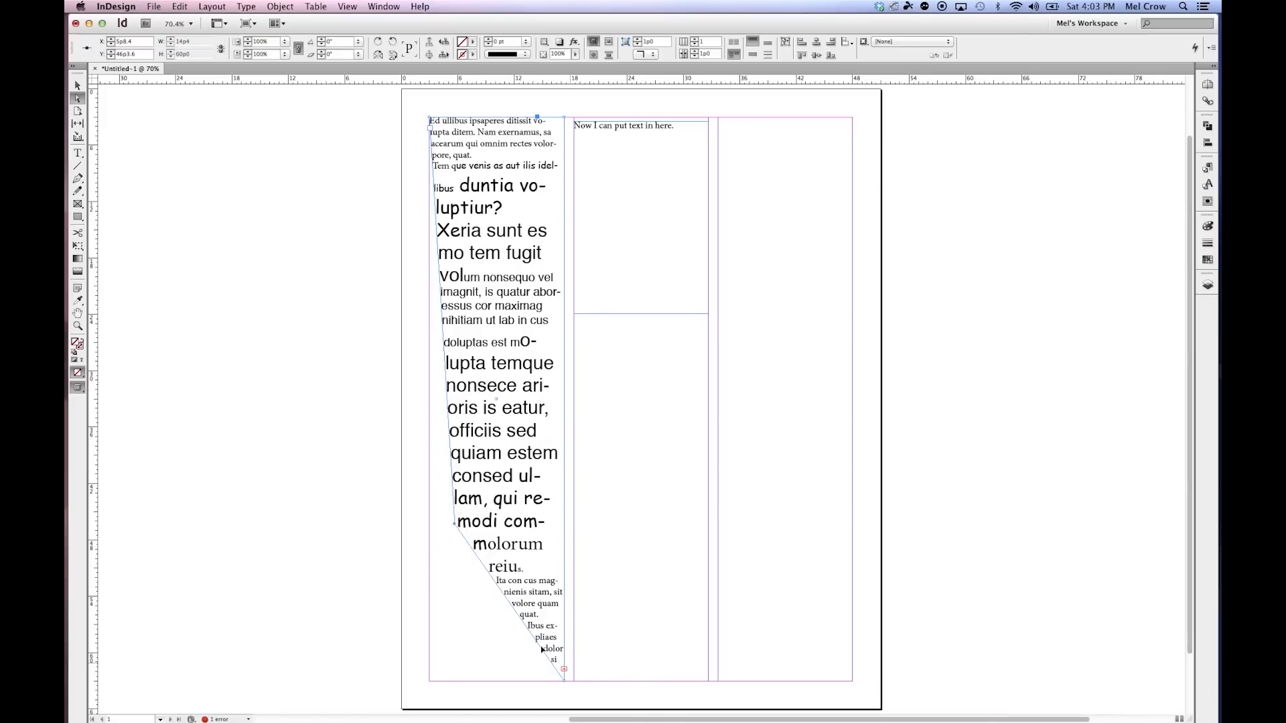
pyautogui.moveTo(454, 524); pyautogui.dragTo(215, 534)
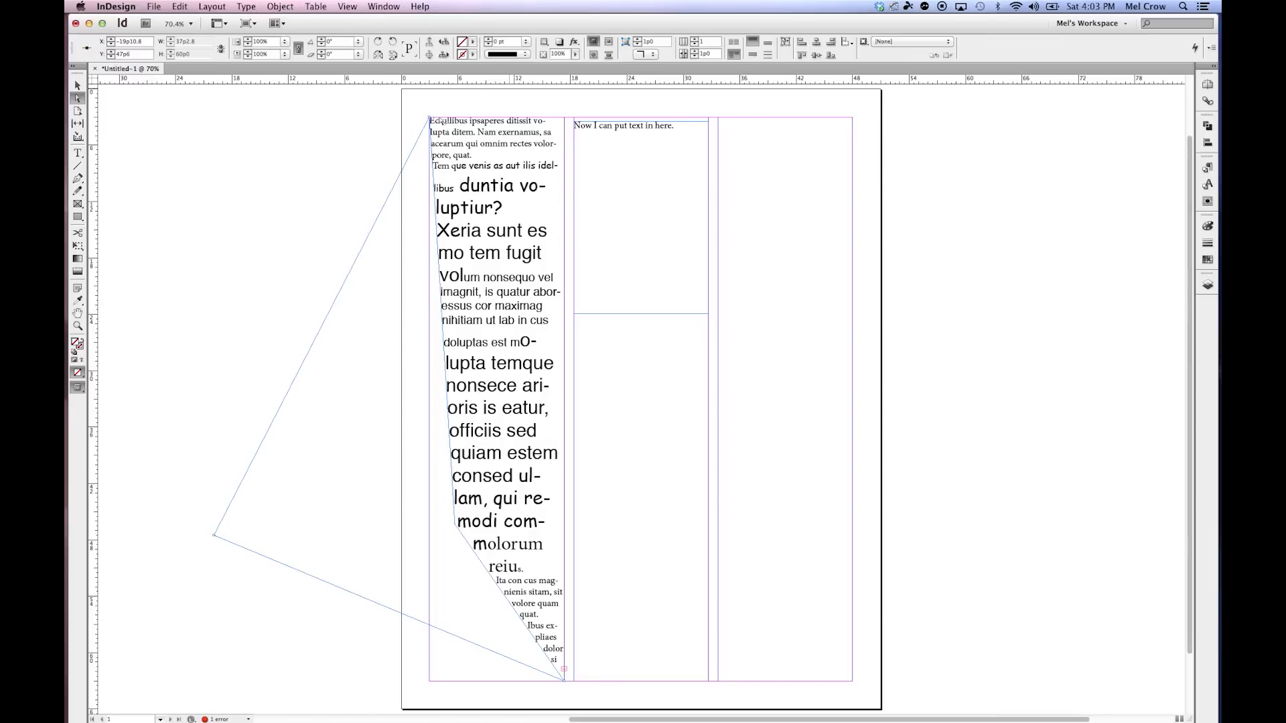
pyautogui.moveTo(431, 119); pyautogui.dragTo(316, 113)
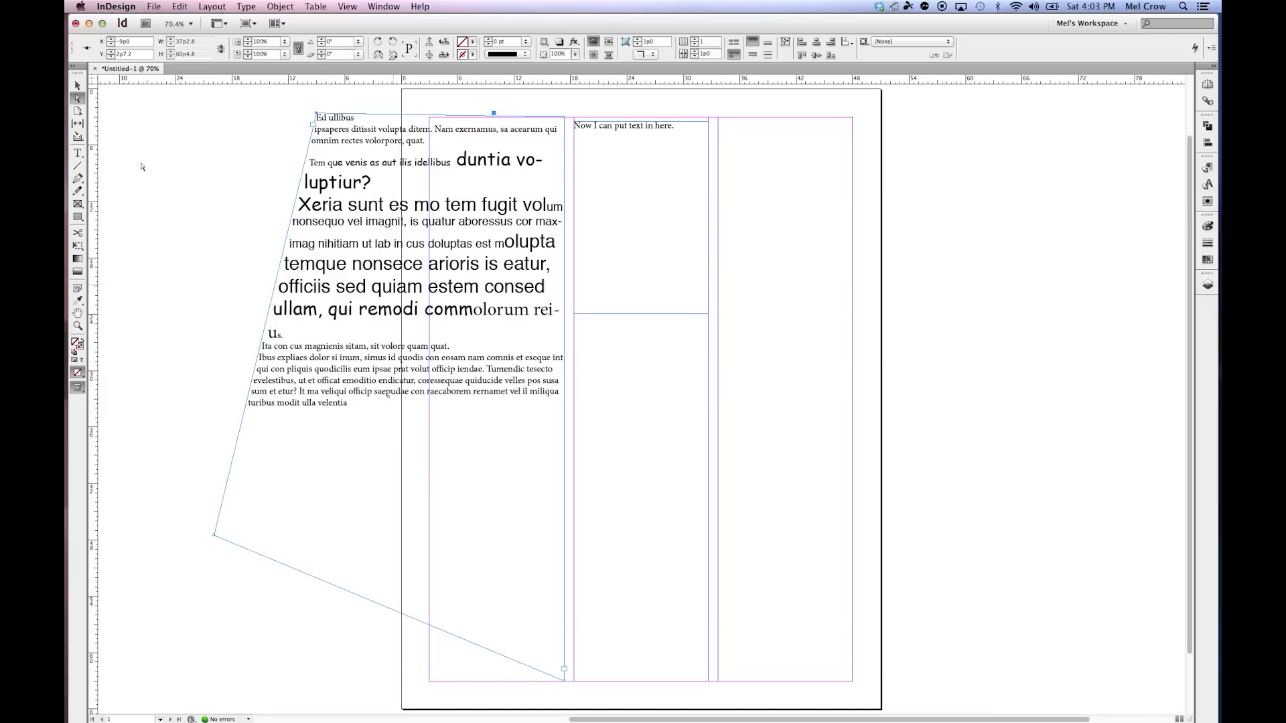
# - Select the passage from "Xeria" through "rei-" and display the colour swatches beside the document
pyautogui.press('t')
pyautogui.moveTo(561, 309); pyautogui.dragTo(300, 203)
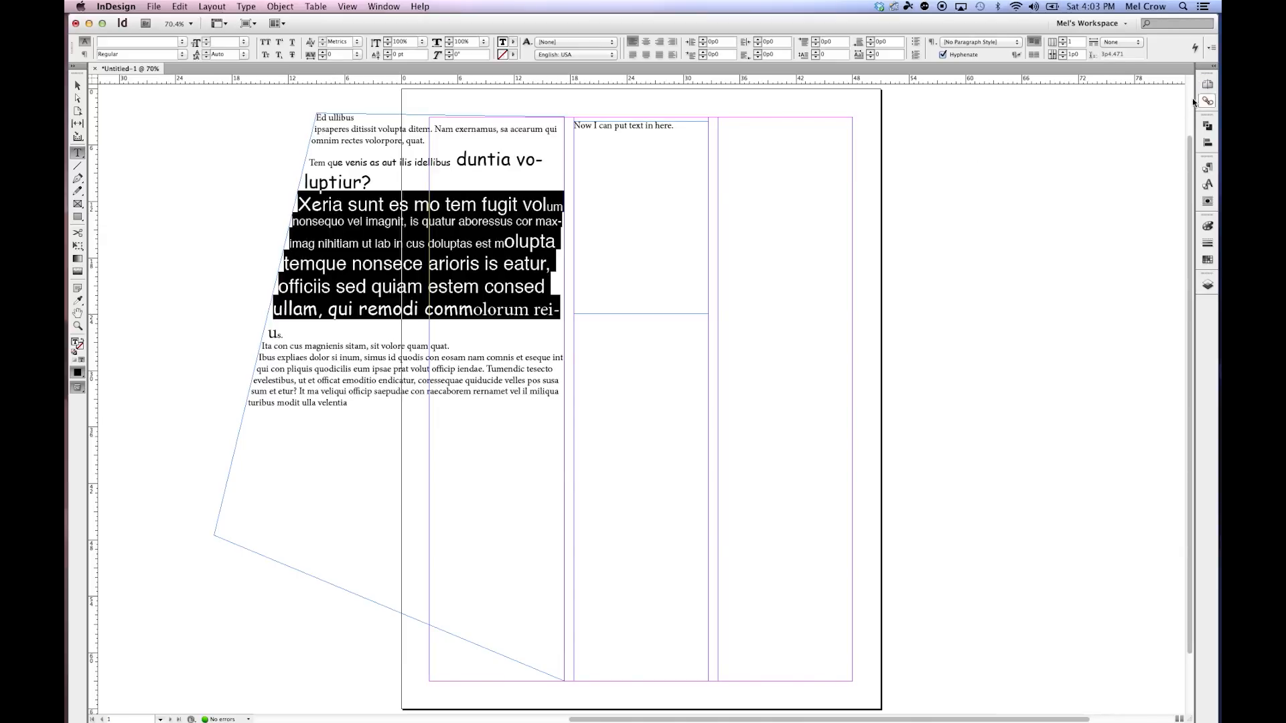
pyautogui.moveTo(1105, 102); pyautogui.dragTo(1097, 126)
pyautogui.moveTo(1089, 234)
pyautogui.mouseDown()
pyautogui.moveTo(1072, 245)
pyautogui.moveTo(1098, 258)
pyautogui.mouseUp()
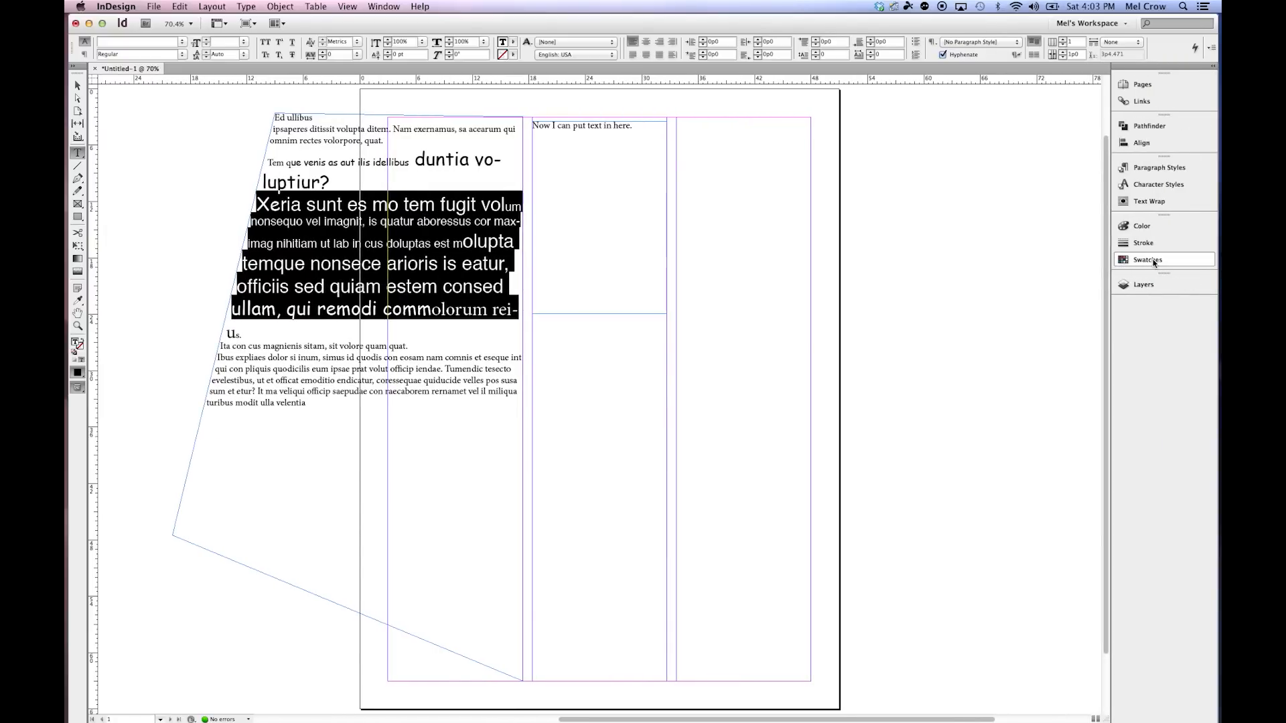
pyautogui.click(1153, 262)
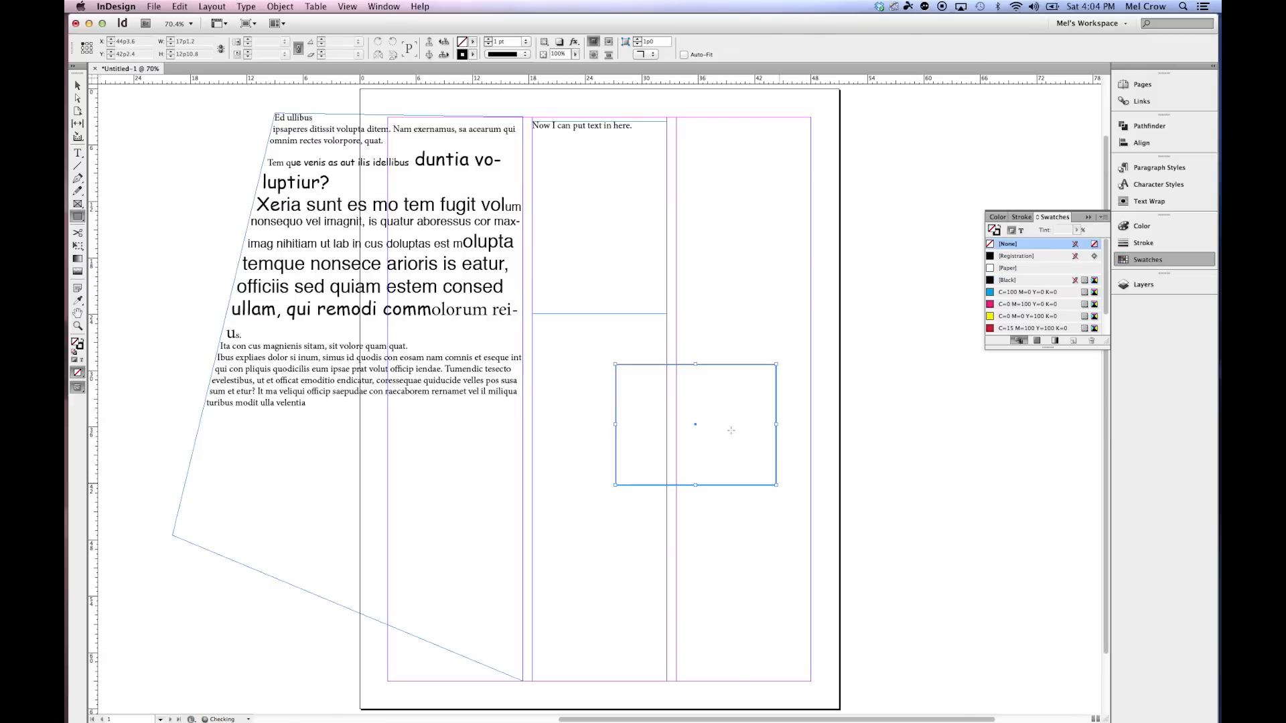
# - Remove the stroke from the rectangle that overlaps the second and third columns
pyautogui.click(72, 67)
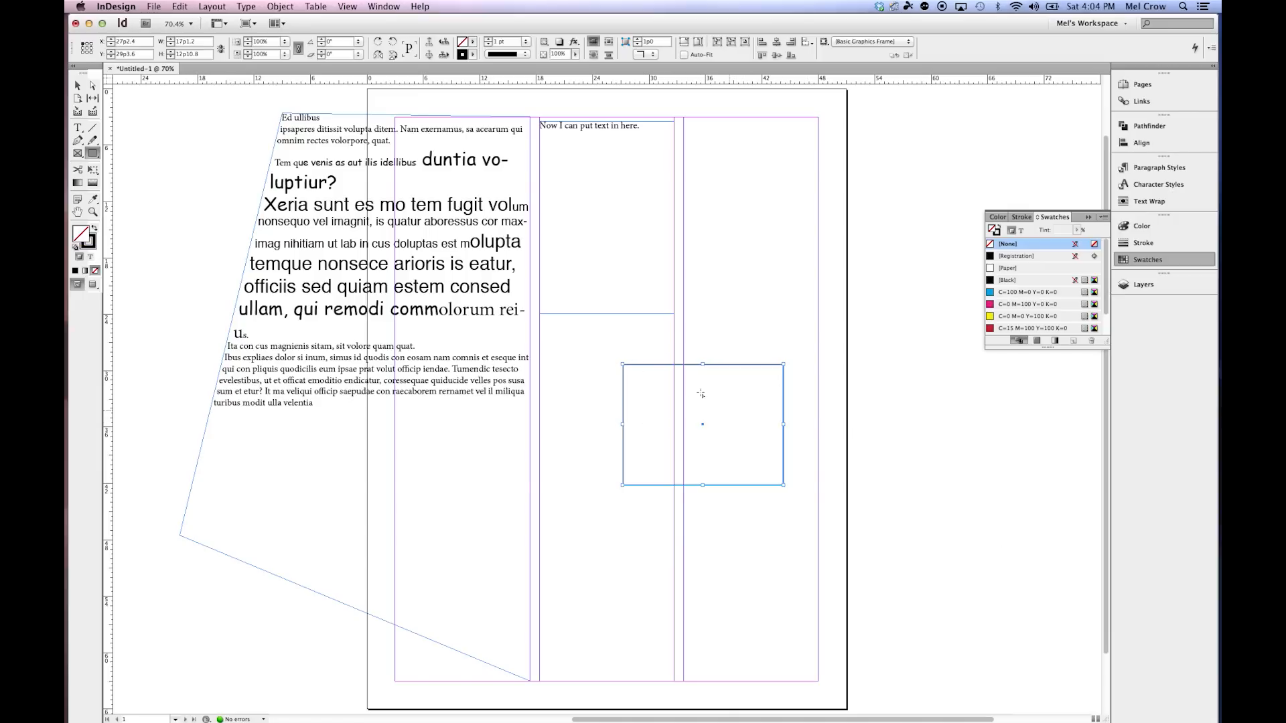
pyautogui.click(93, 248)
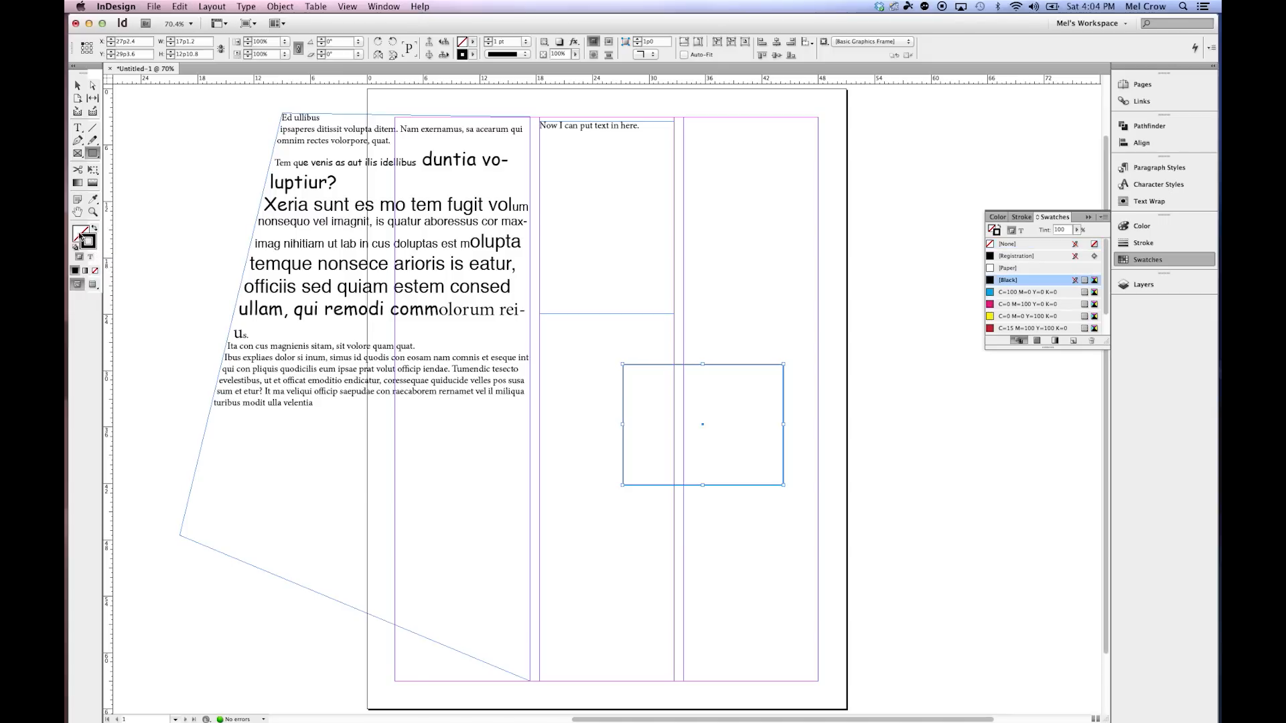
pyautogui.click(95, 271)
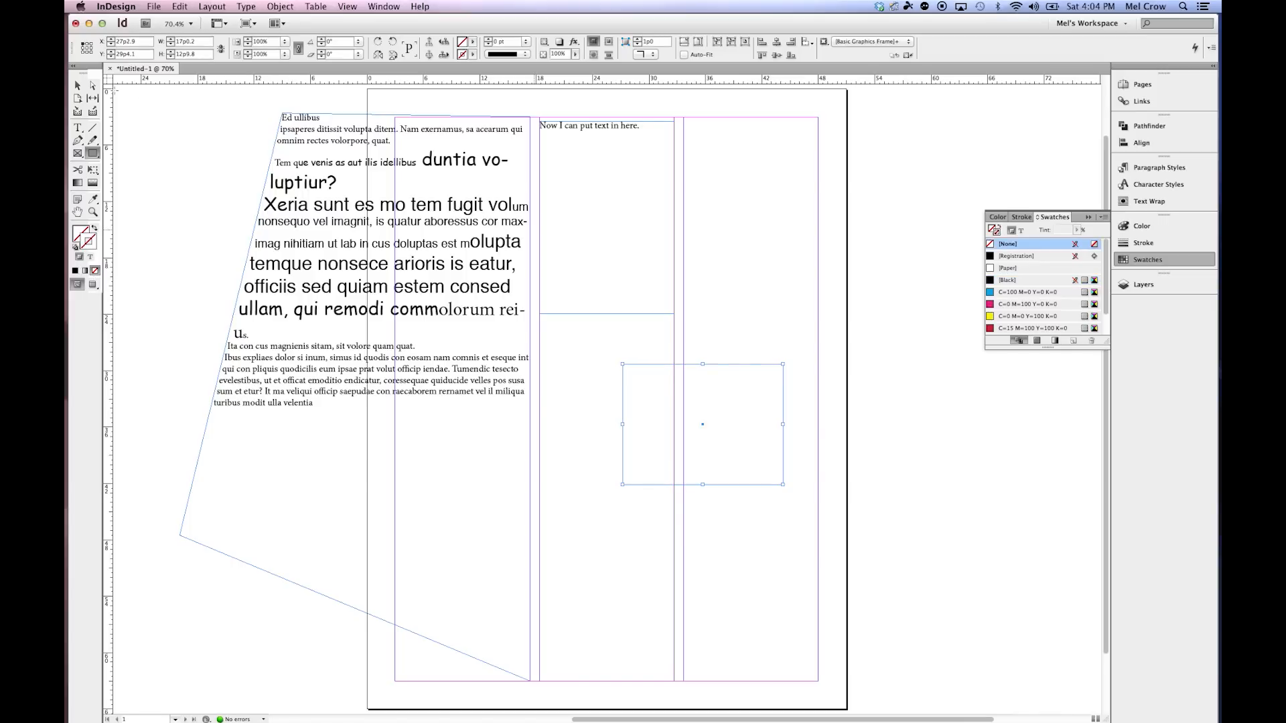
# - Fill the rectangle with the blue swatch C=100 M=90 Y=10 K=0
pyautogui.click(76, 87)
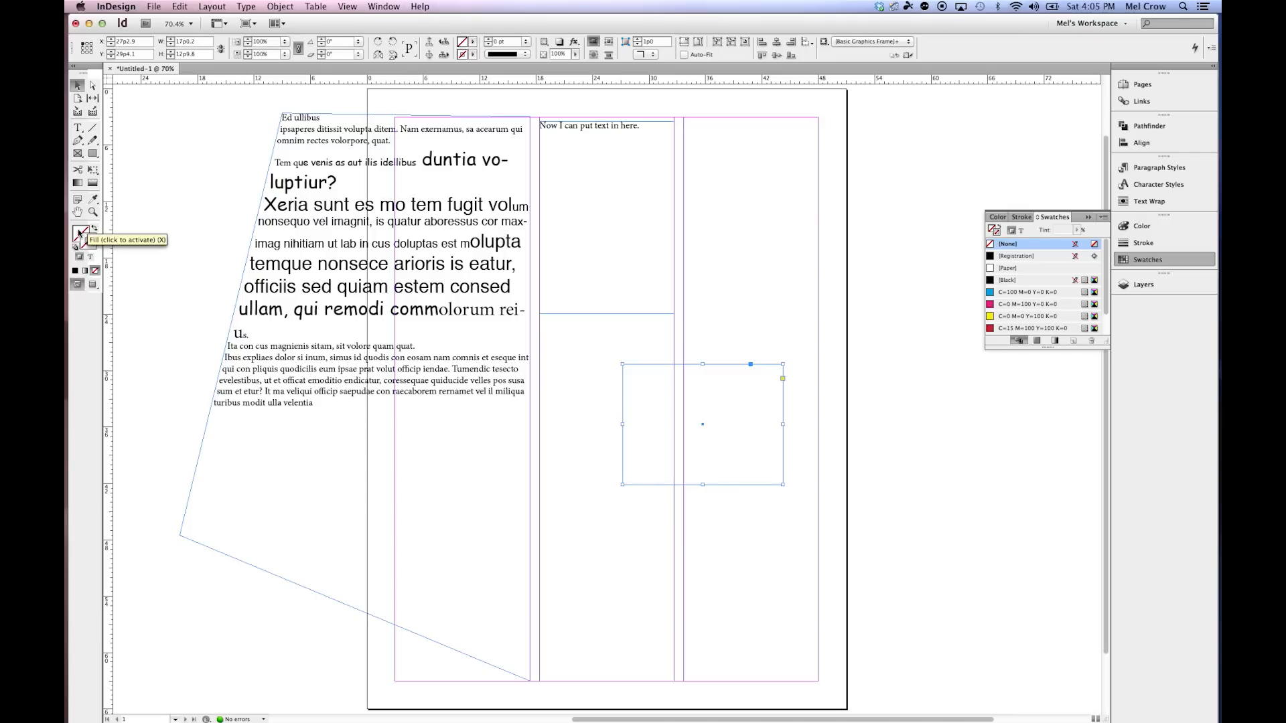
pyautogui.press('x')
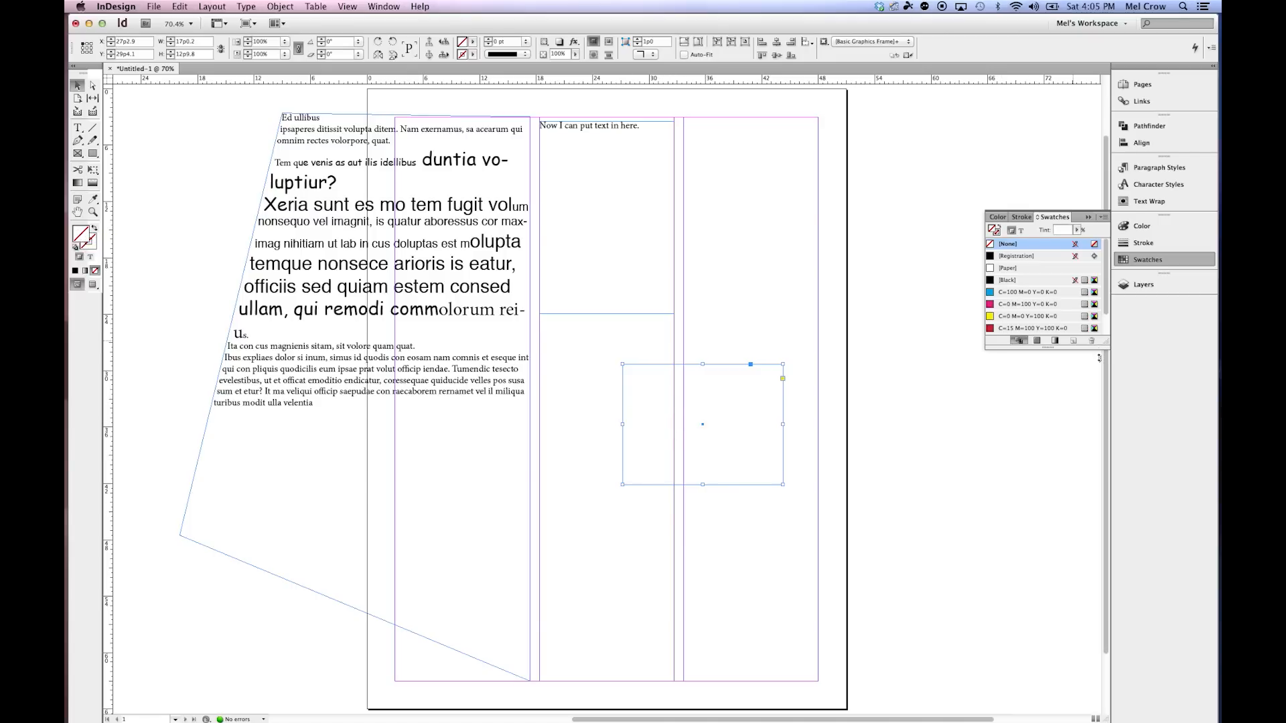
pyautogui.moveTo(1102, 408); pyautogui.dragTo(1101, 410)
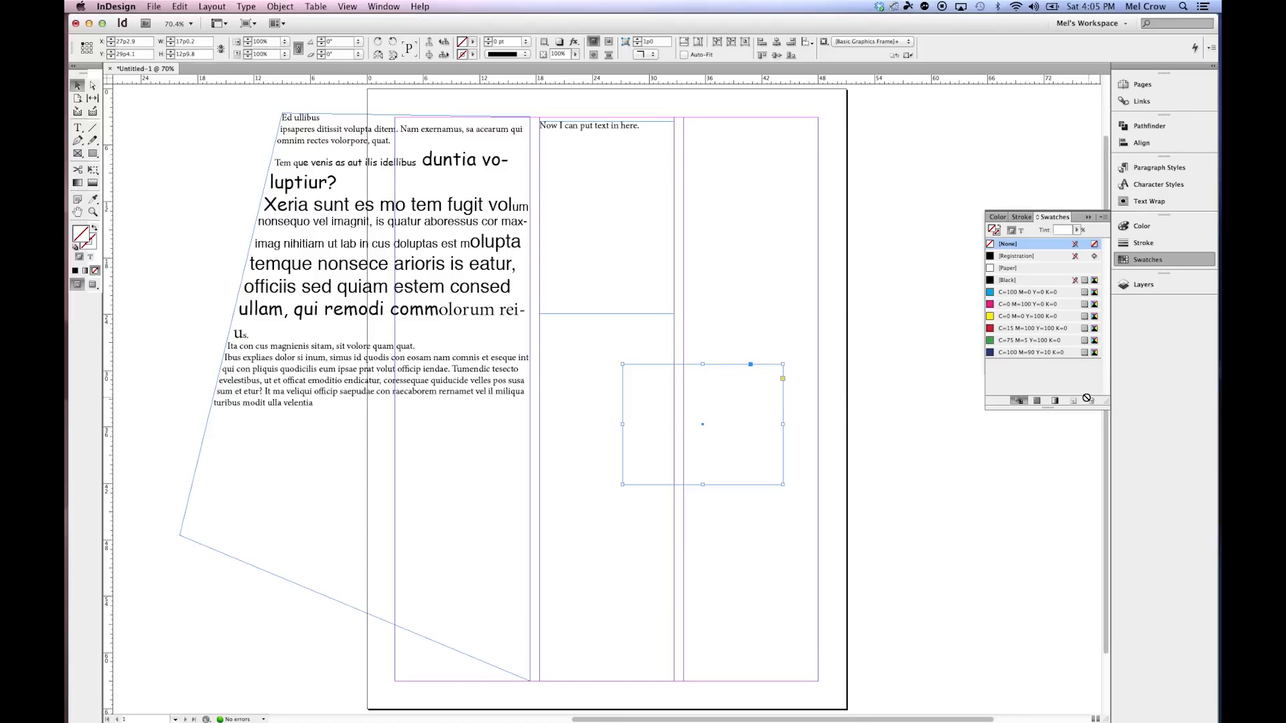
pyautogui.click(991, 353)
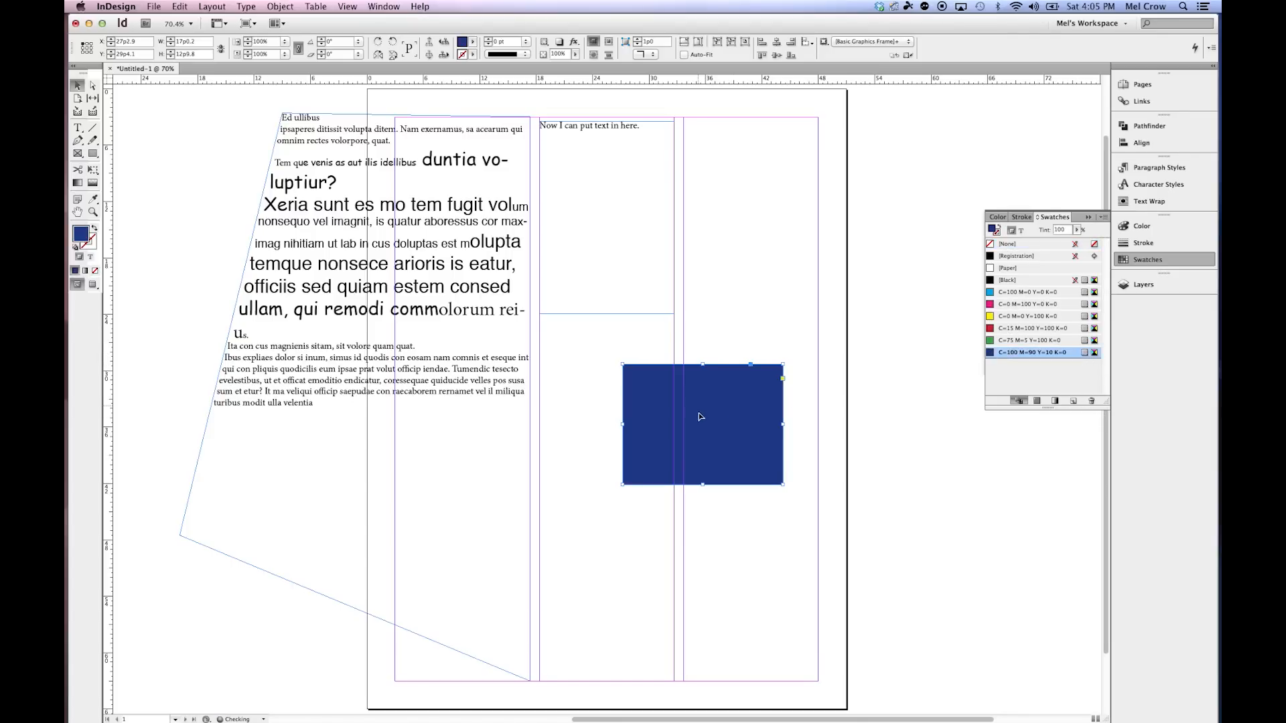
# - Give the blue rectangle a yellow stroke using the swatch C=0 M=0 Y=100 K=0 and deselect it
pyautogui.click(91, 245)
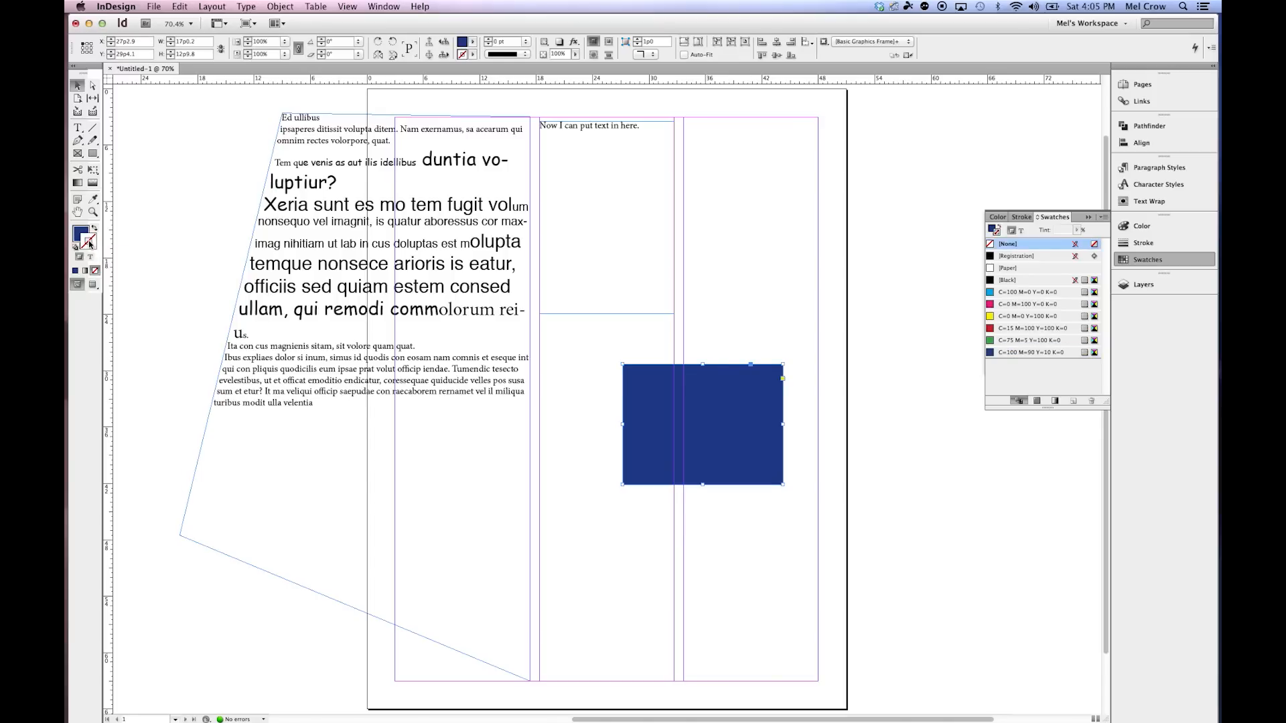
pyautogui.click(990, 318)
pyautogui.click(799, 328)
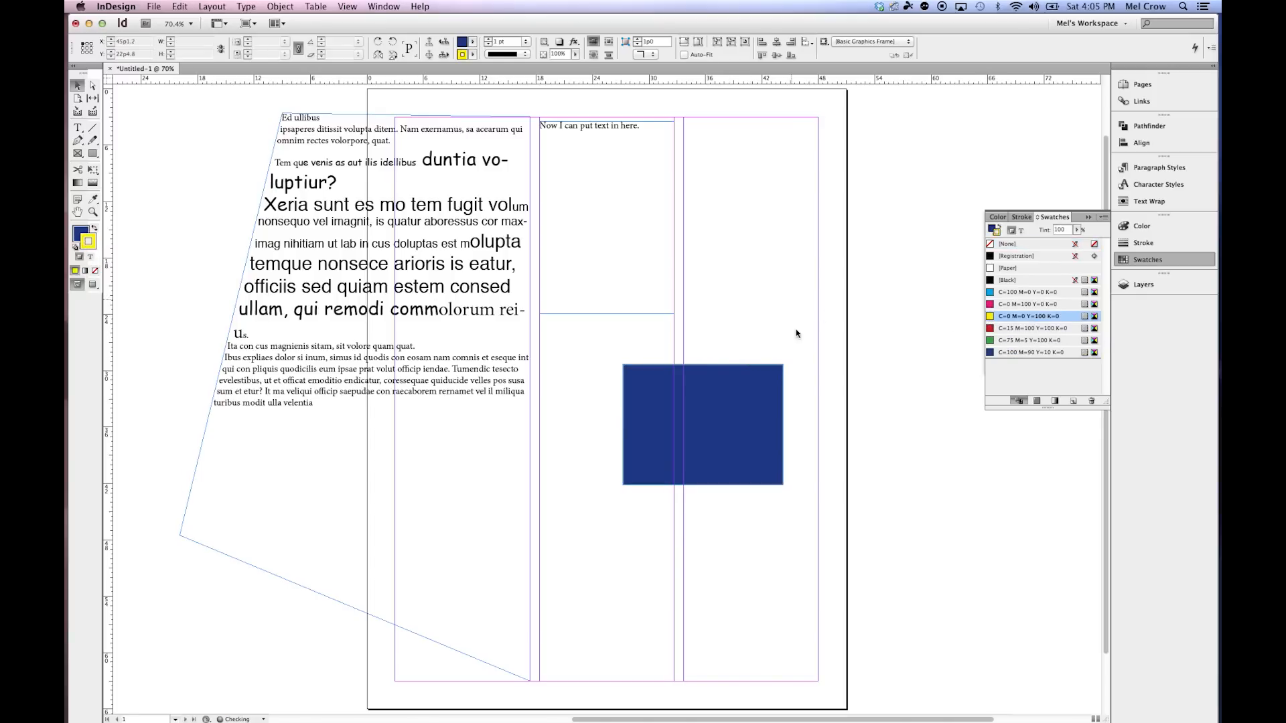
# - Examine the rectangle's yellow stroke up close with the default colours restored, and select the rectangle to check its fill and stroke
pyautogui.press('d')
pyautogui.click(92, 212)
pyautogui.moveTo(742, 347); pyautogui.dragTo(812, 401)
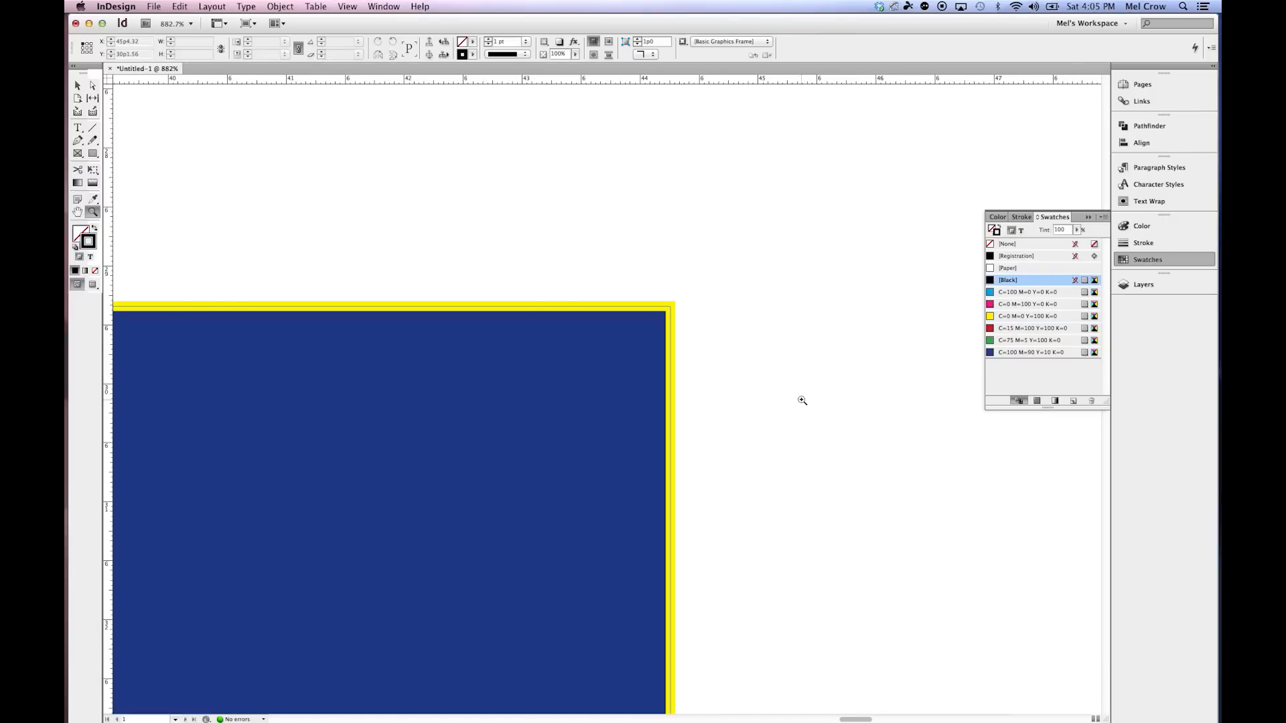
pyautogui.press('v')
pyautogui.click(85, 238)
pyautogui.moveTo(393, 193); pyautogui.dragTo(549, 365)
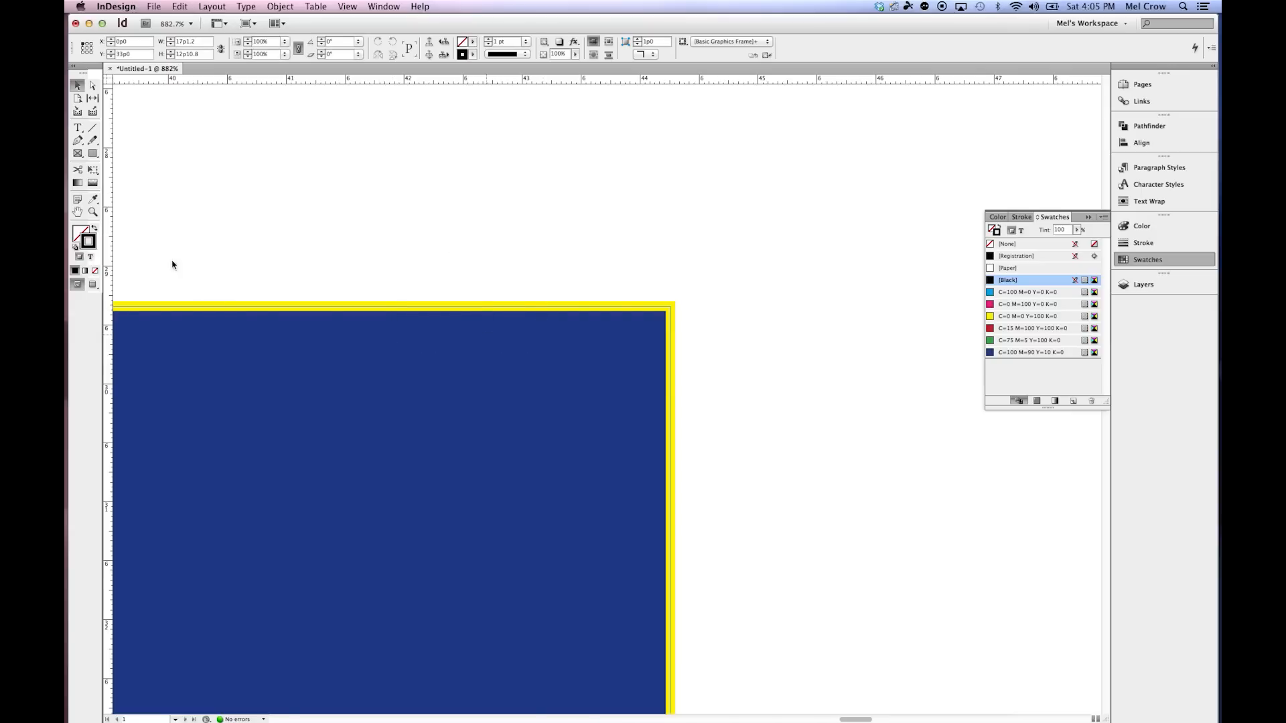
pyautogui.click(80, 234)
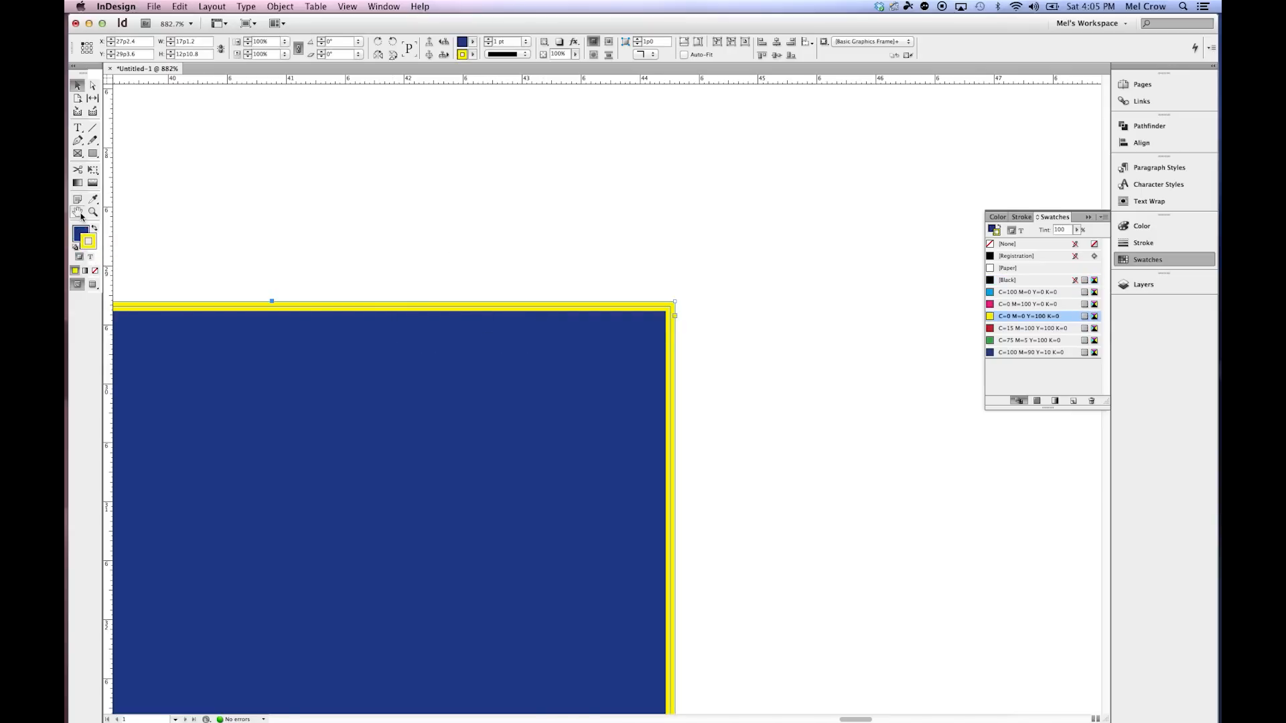
pyautogui.press('h')
pyautogui.press('super+0')
pyautogui.press('v')
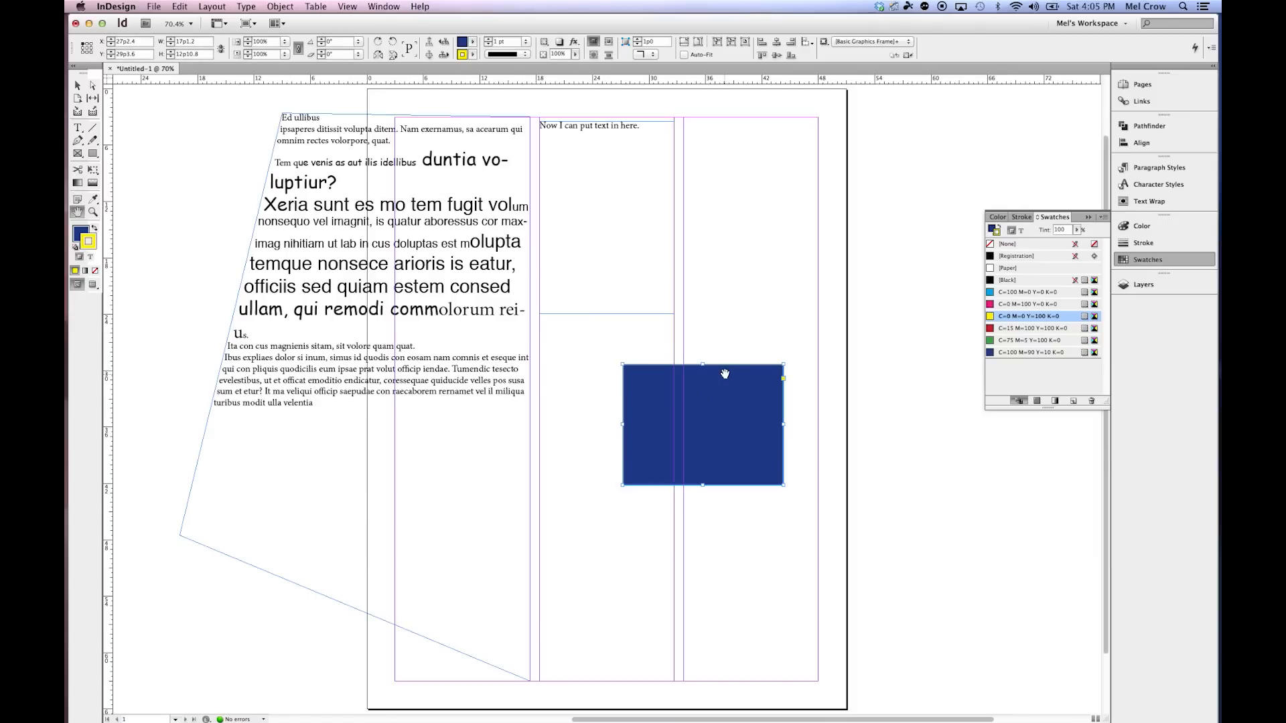
# - Compare how the fill, stroke and container-or-text formatting settings apply to highlighted text, the irregular text frame and the blue rectangle
pyautogui.click(806, 350)
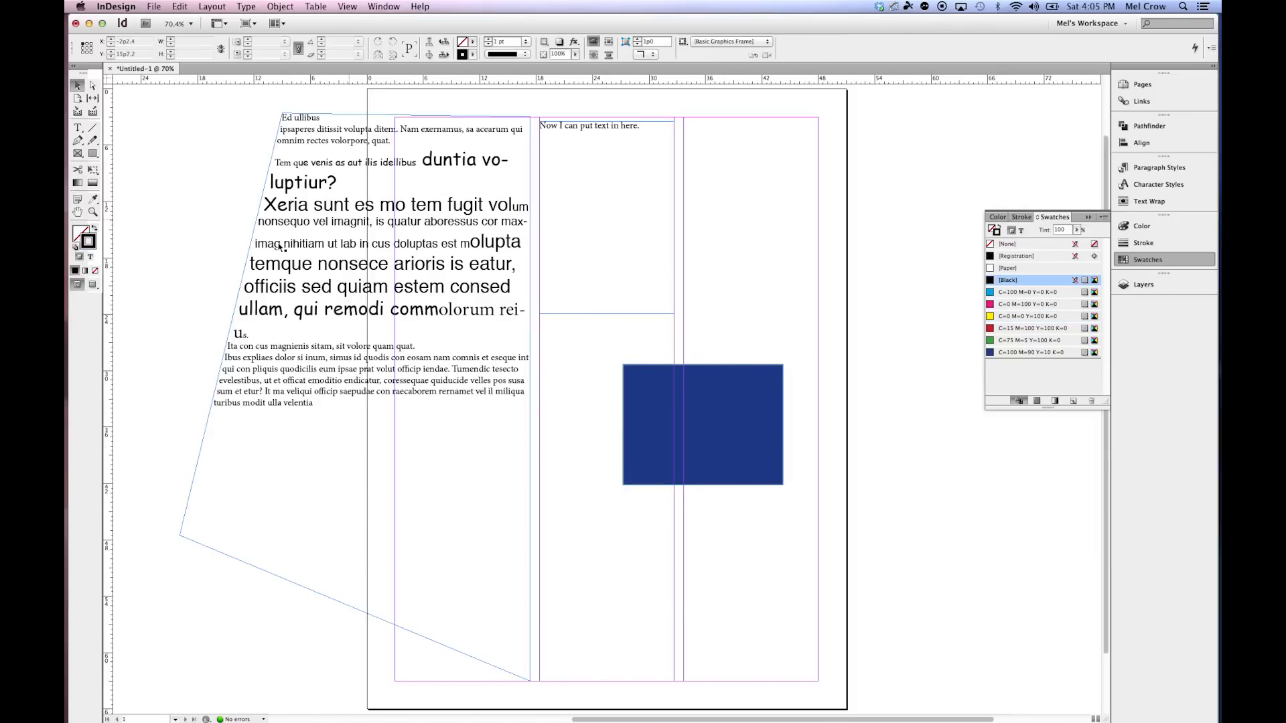
pyautogui.click(80, 131)
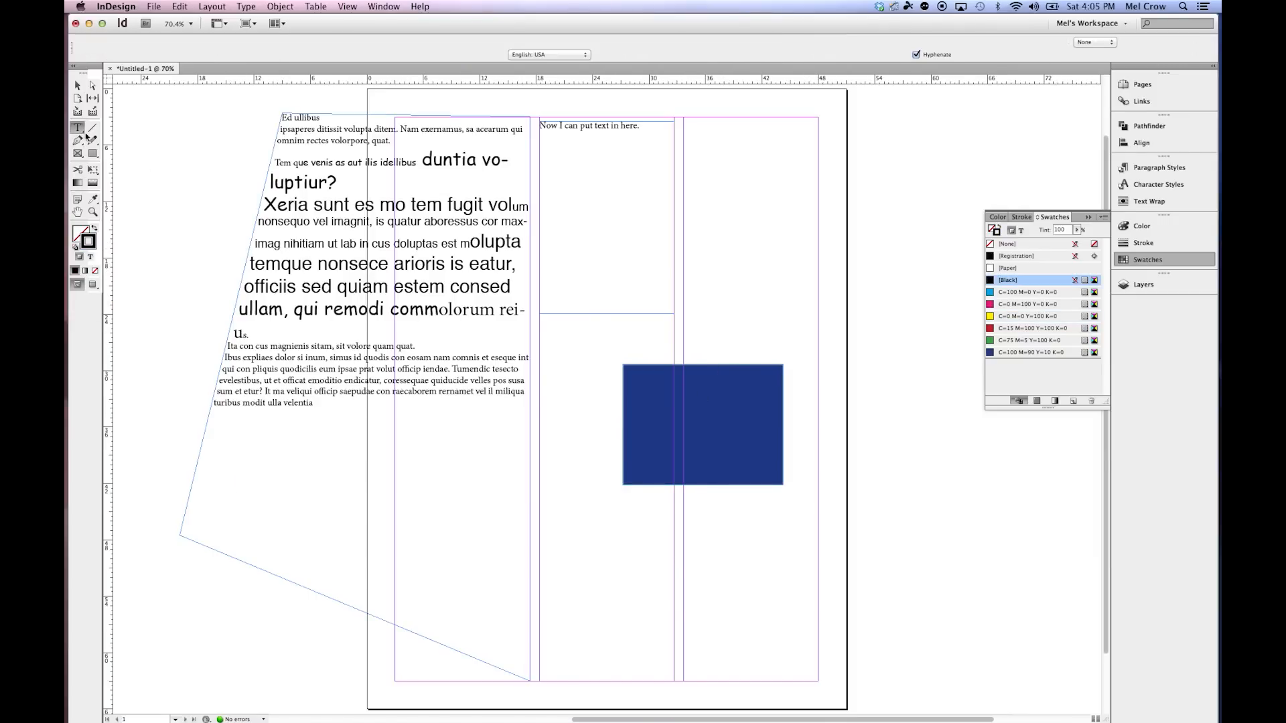
pyautogui.moveTo(427, 293); pyautogui.dragTo(424, 310)
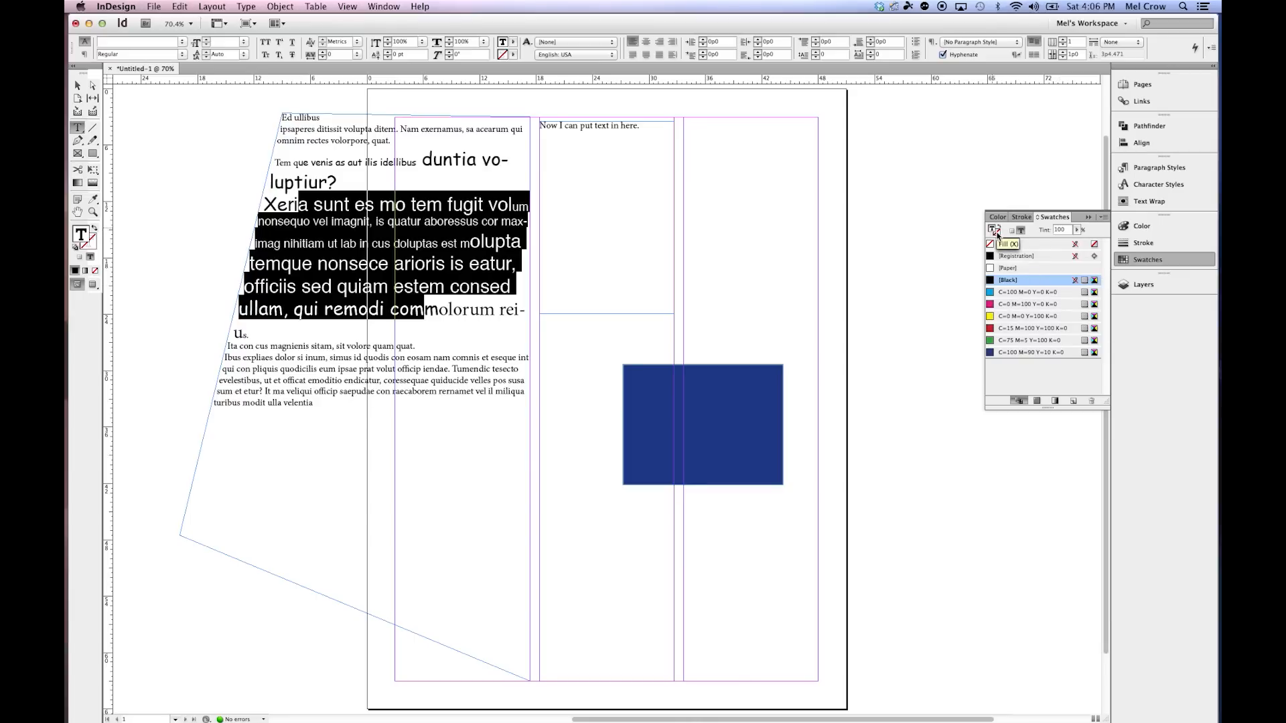
pyautogui.click(77, 85)
pyautogui.click(196, 134)
pyautogui.moveTo(707, 316); pyautogui.dragTo(770, 398)
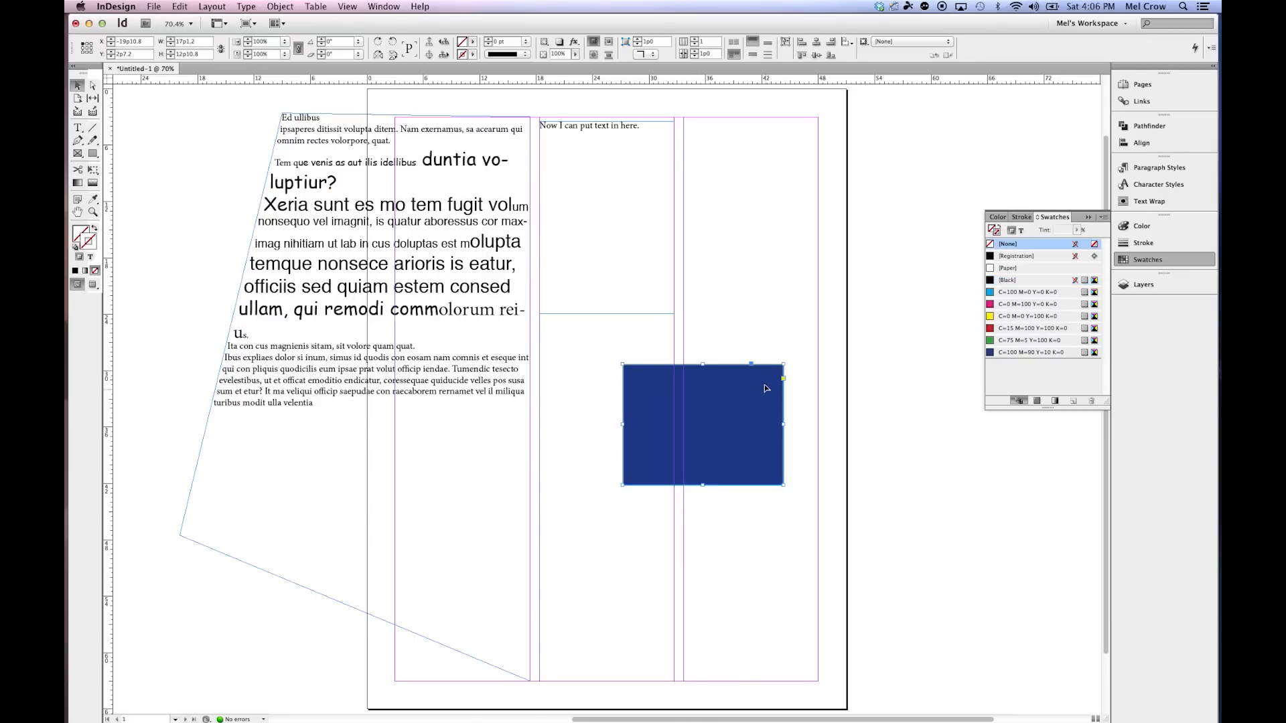
pyautogui.click(1018, 316)
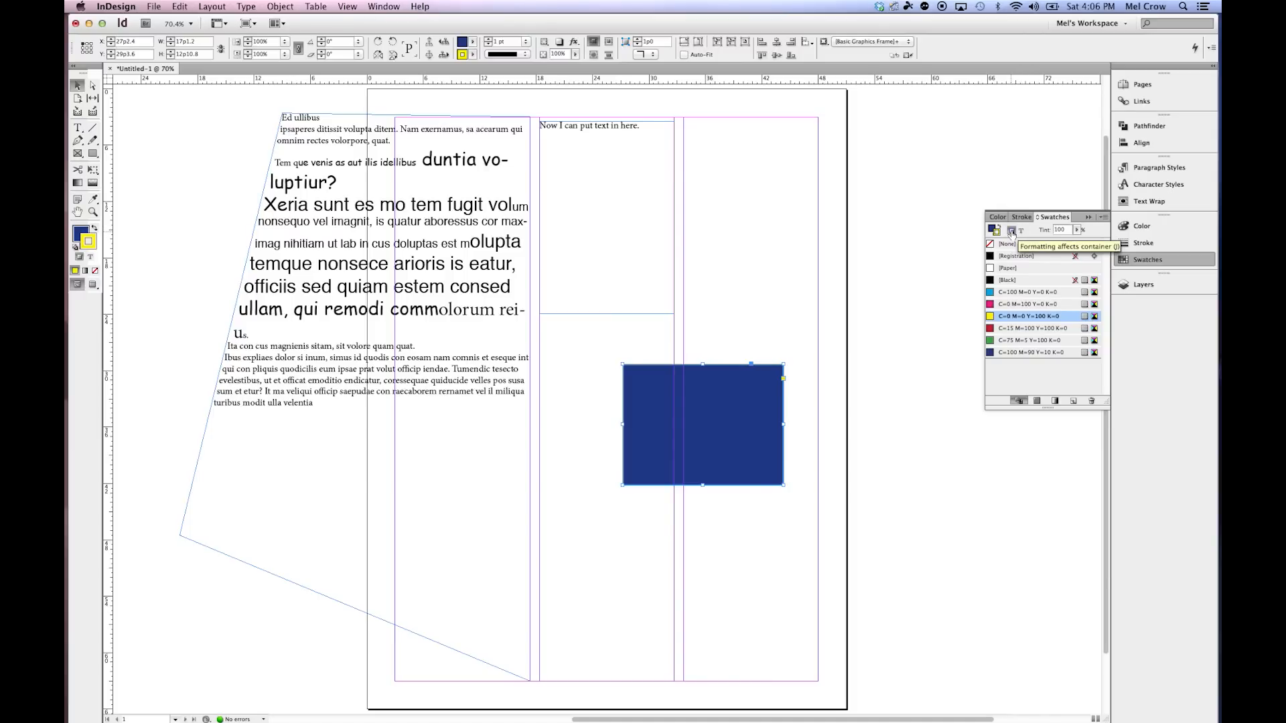
# - Fill the text "eria sunt es mo tem fugi" with the red swatch C=15 M=100 Y=100 K=0 and deselect everything
pyautogui.click(77, 128)
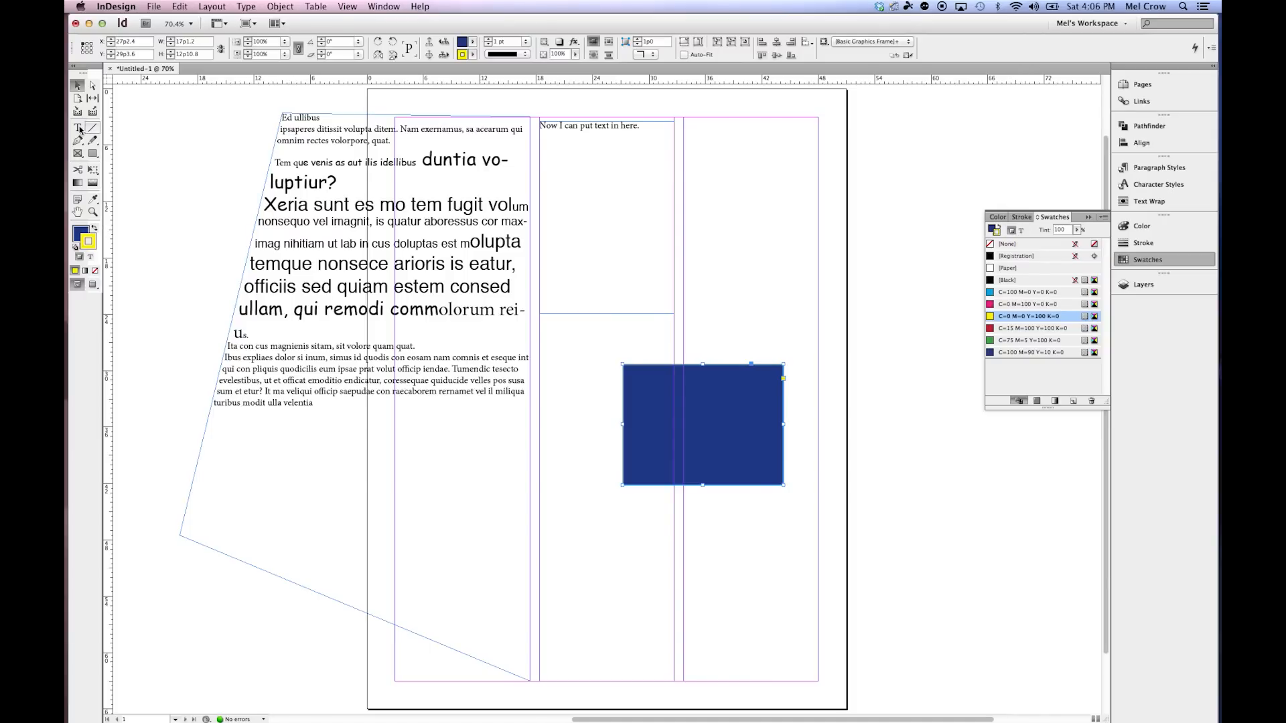
pyautogui.moveTo(279, 204); pyautogui.dragTo(478, 205)
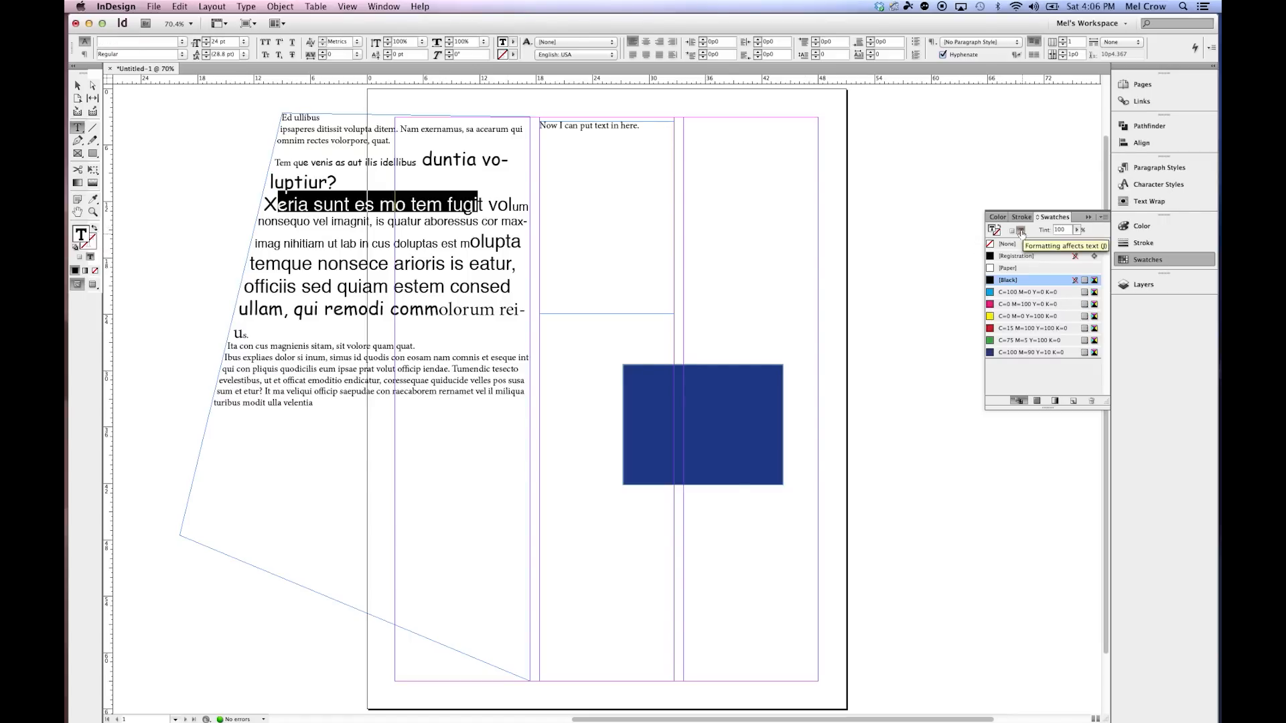
pyautogui.click(991, 329)
pyautogui.click(78, 85)
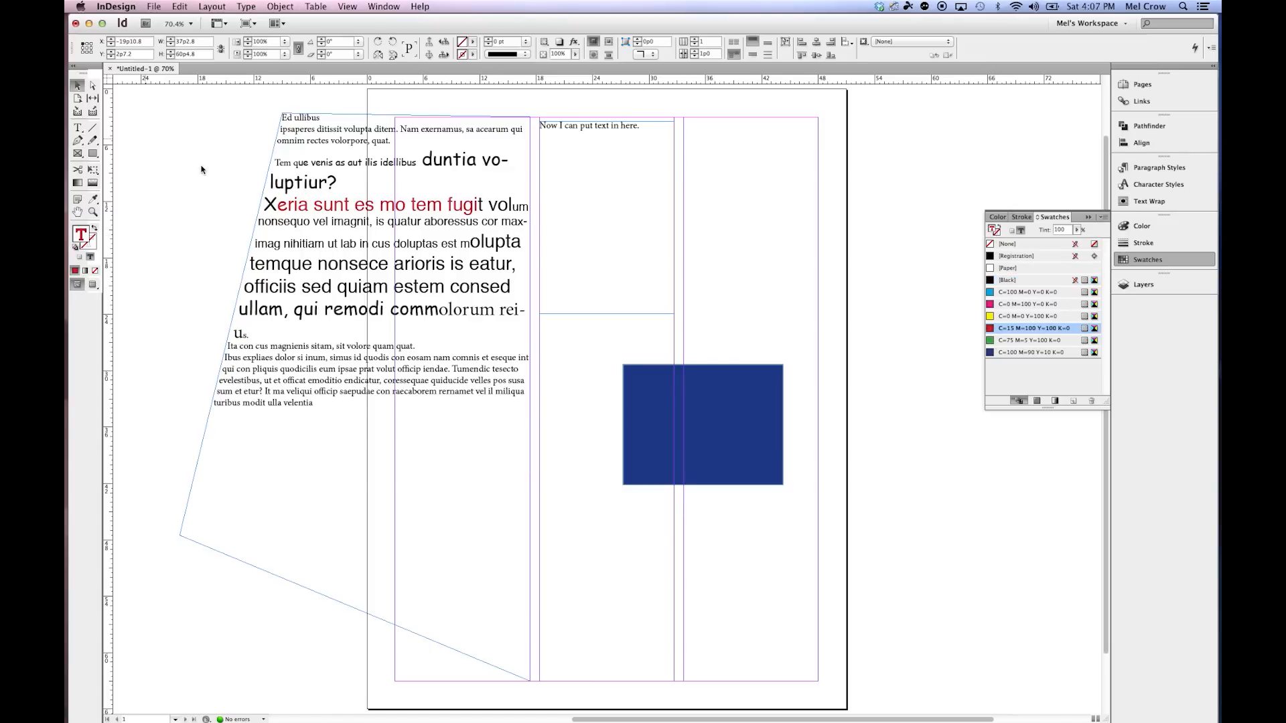
pyautogui.press('shift+super+a')
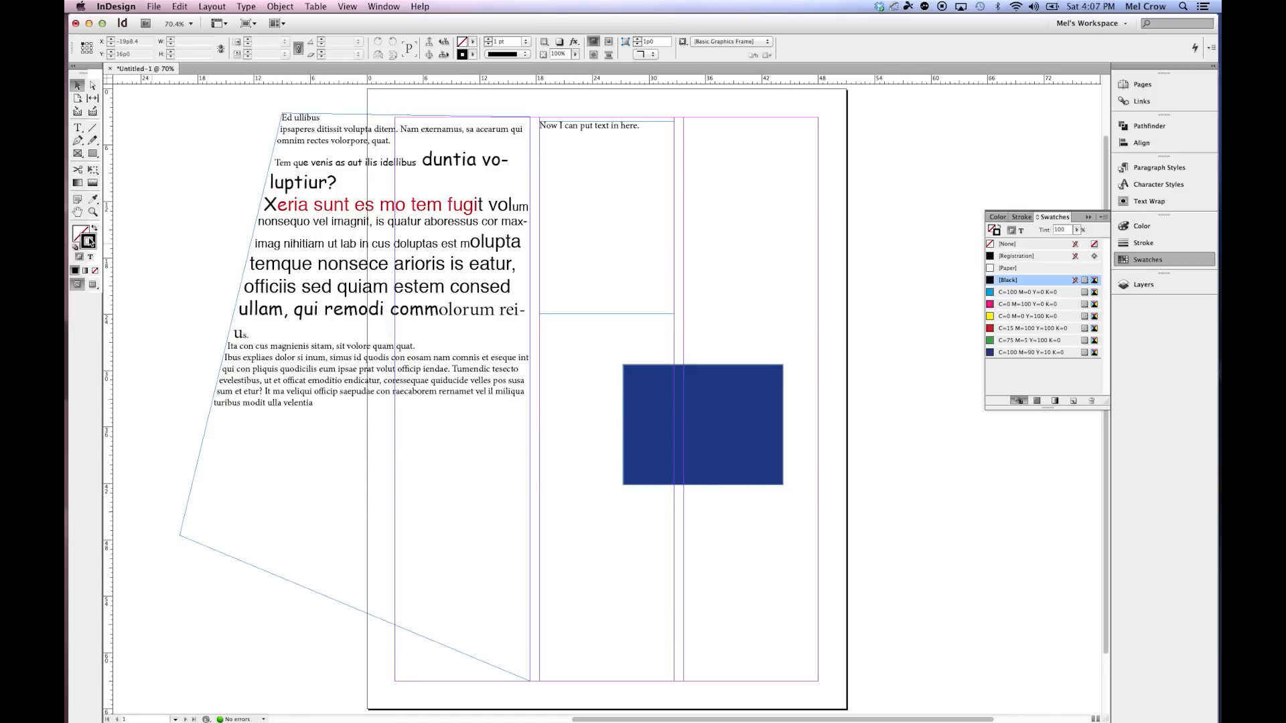
# - Give the red text "eria sunt es mo tem" a blue stroke using the swatch C=100 M=90 Y=10 K=0
pyautogui.click(93, 212)
pyautogui.moveTo(258, 178); pyautogui.dragTo(534, 261)
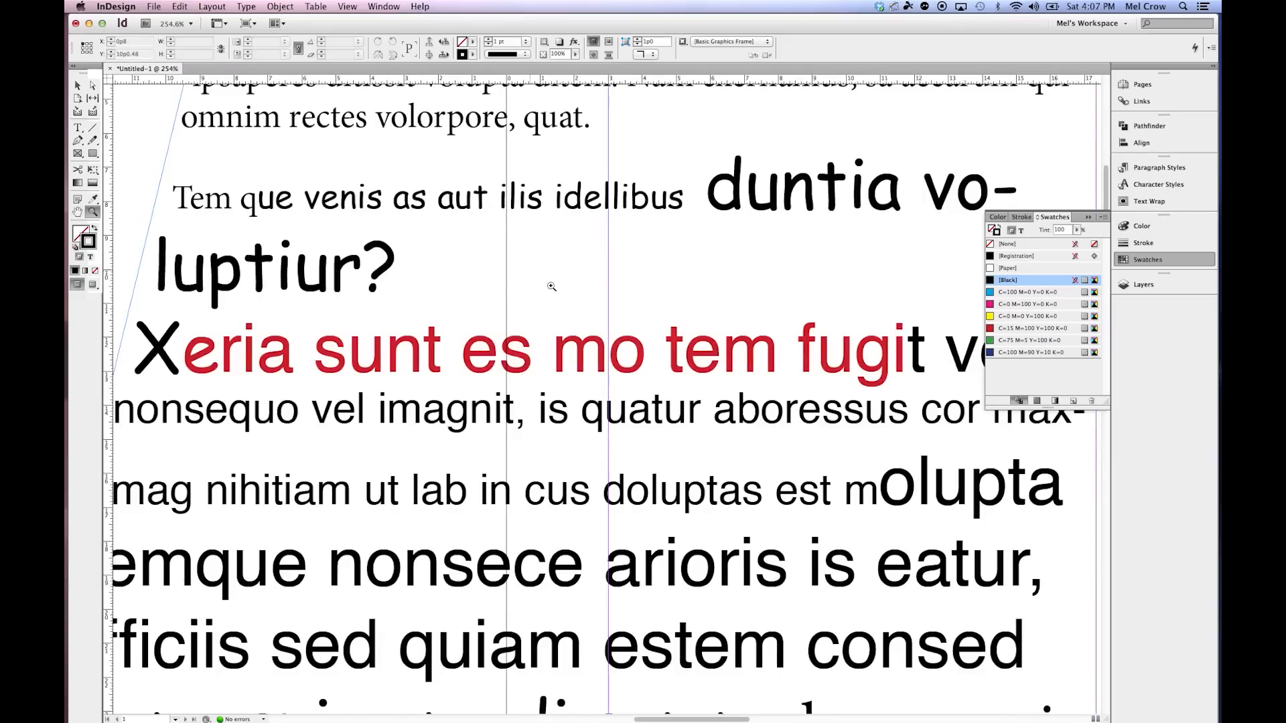
pyautogui.click(77, 128)
pyautogui.moveTo(182, 348); pyautogui.dragTo(762, 357)
pyautogui.click(1020, 230)
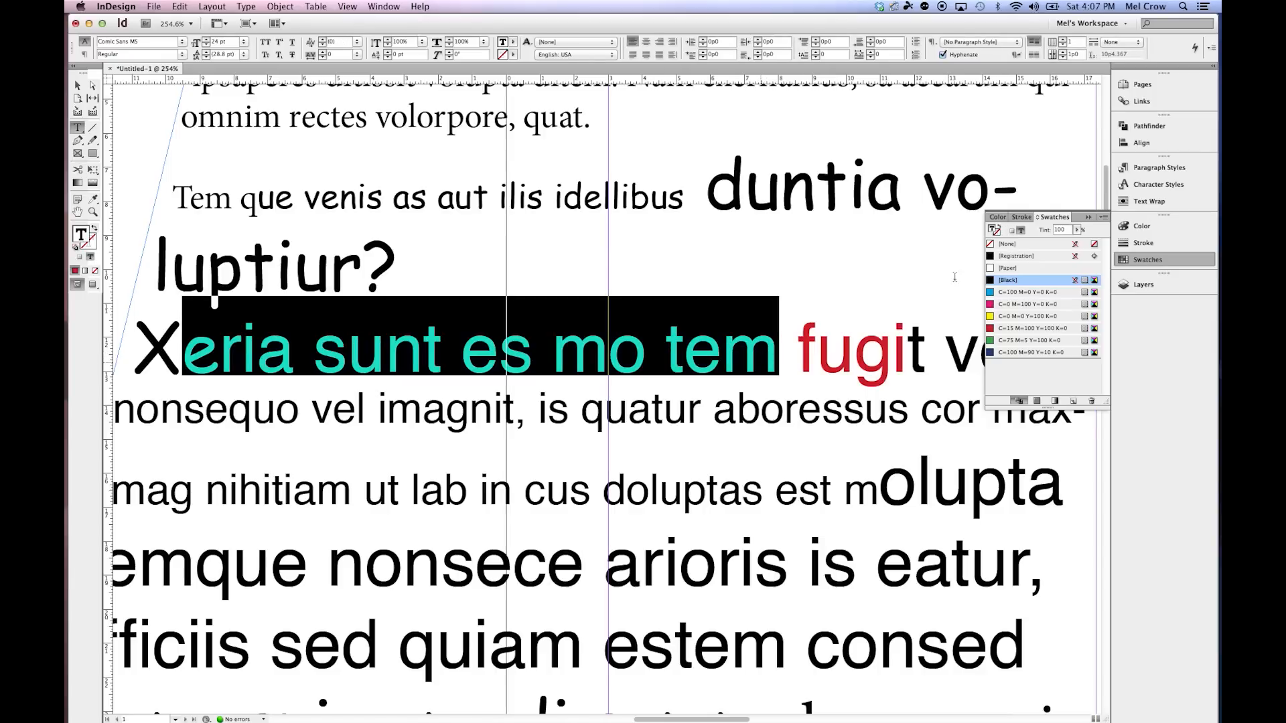
pyautogui.click(998, 233)
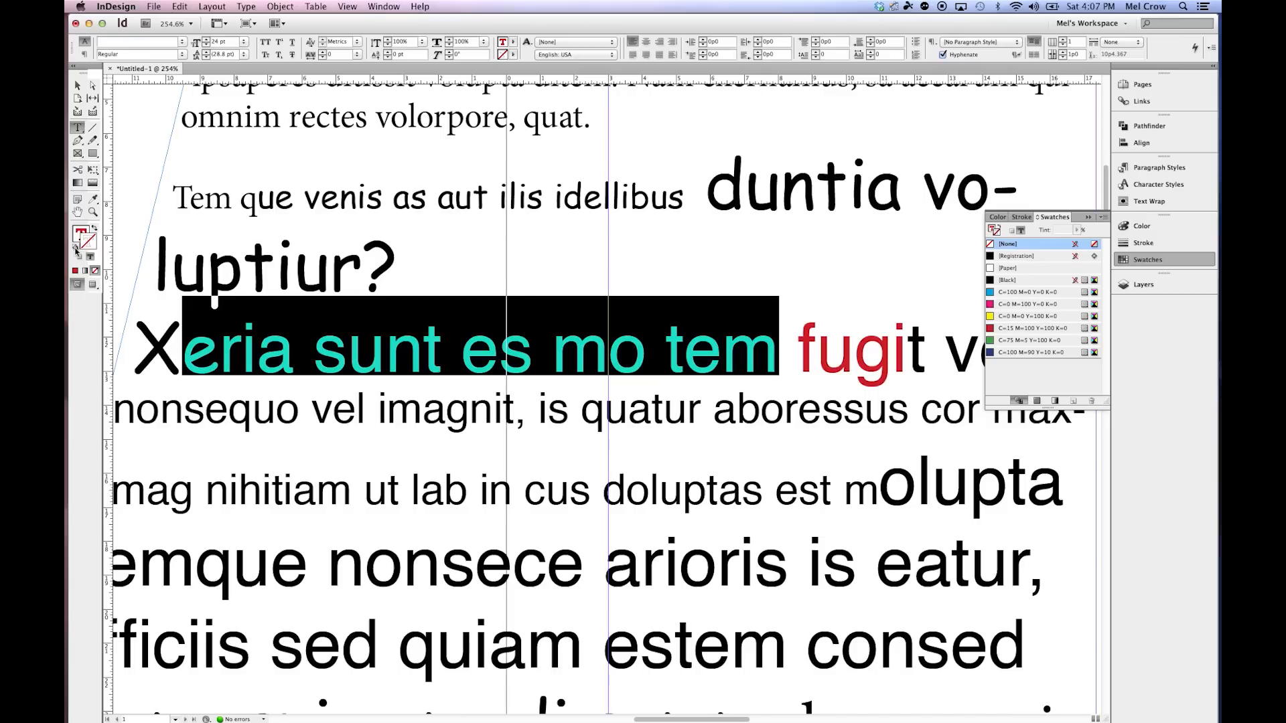
pyautogui.click(990, 355)
pyautogui.press('Escape')
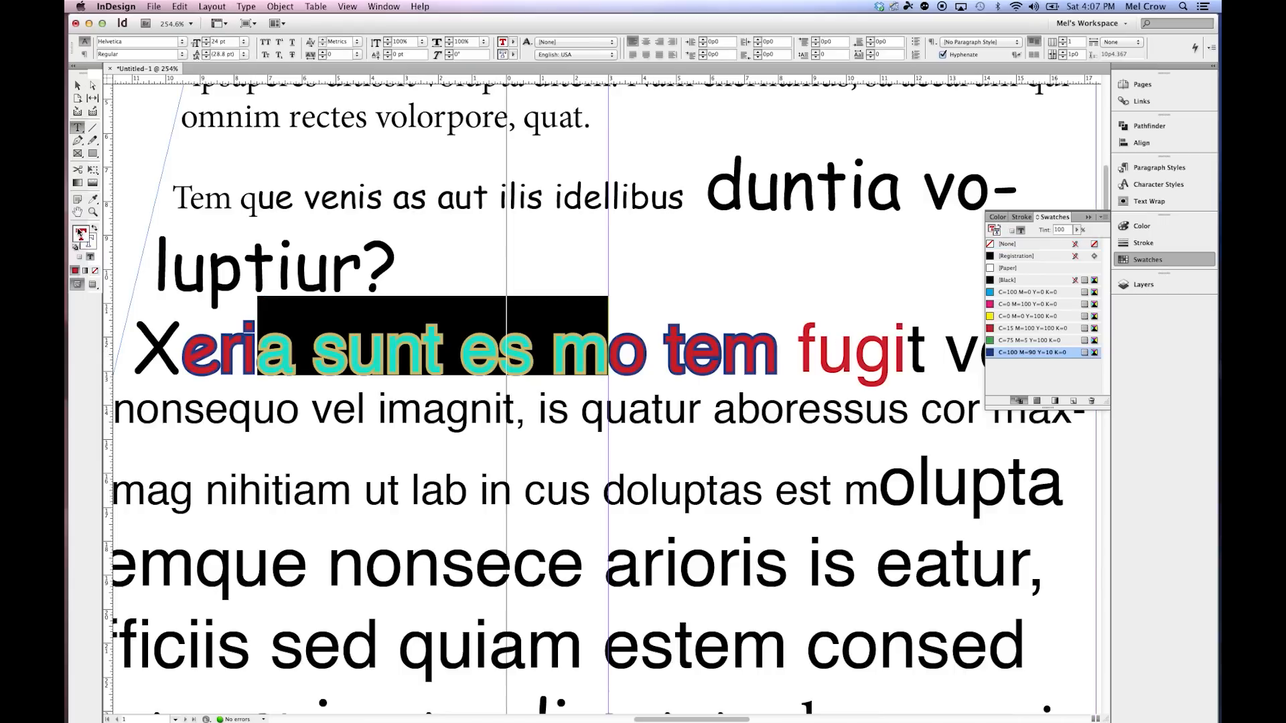
pyautogui.click(81, 235)
pyautogui.click(91, 245)
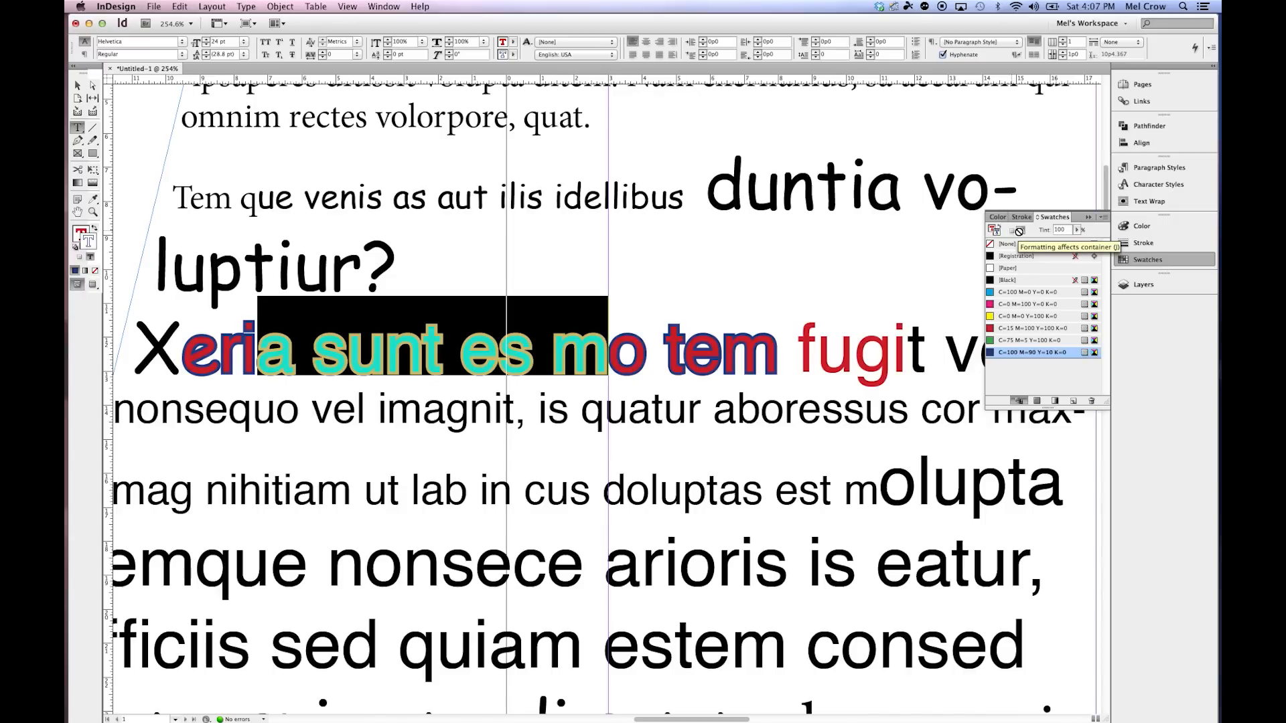
# - Format the letters "ia sunt es" with 175% vertical scale, tracking of 100 and the Bold Oblique font style
pyautogui.moveTo(667, 343); pyautogui.dragTo(858, 353)
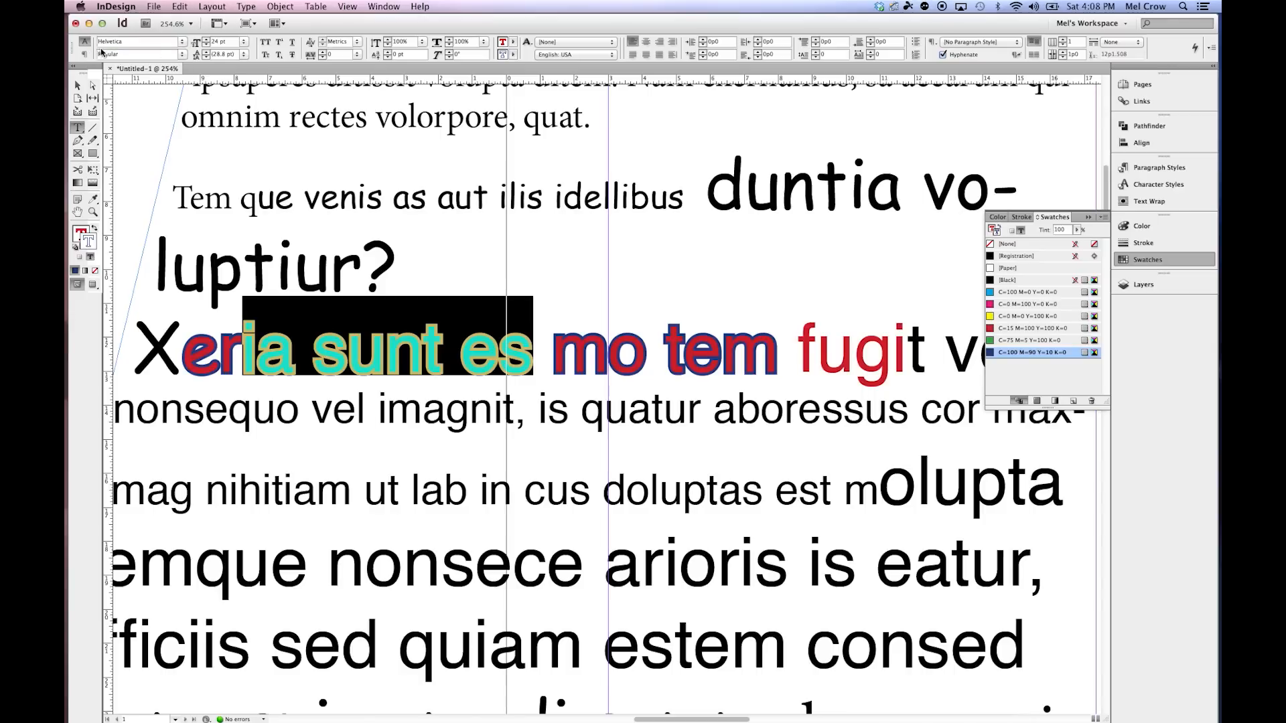
pyautogui.click(85, 54)
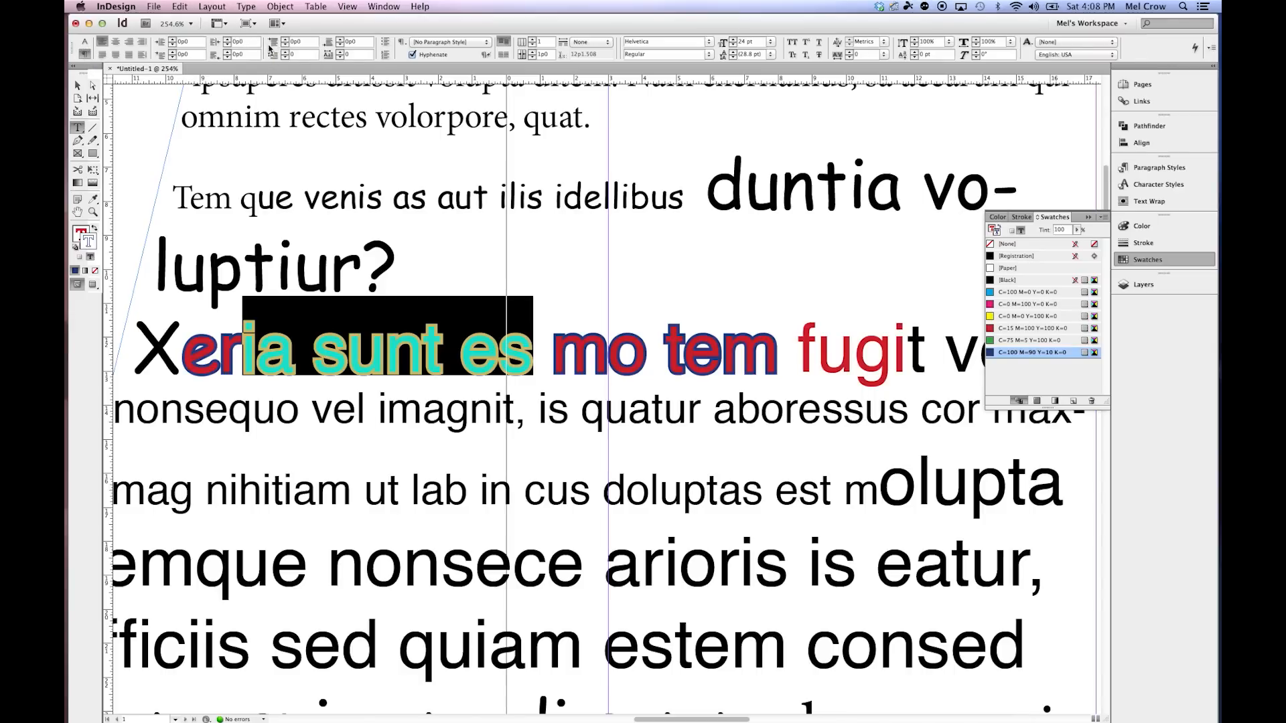
pyautogui.click(83, 43)
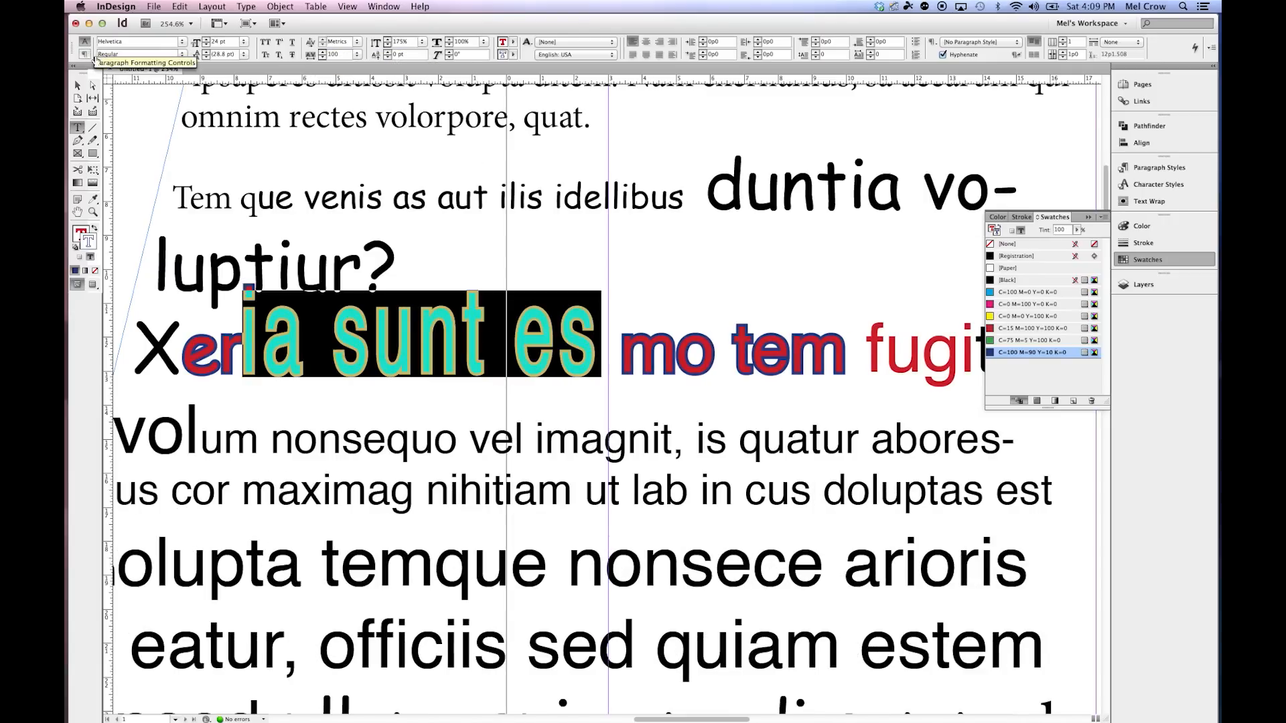
pyautogui.click(182, 55)
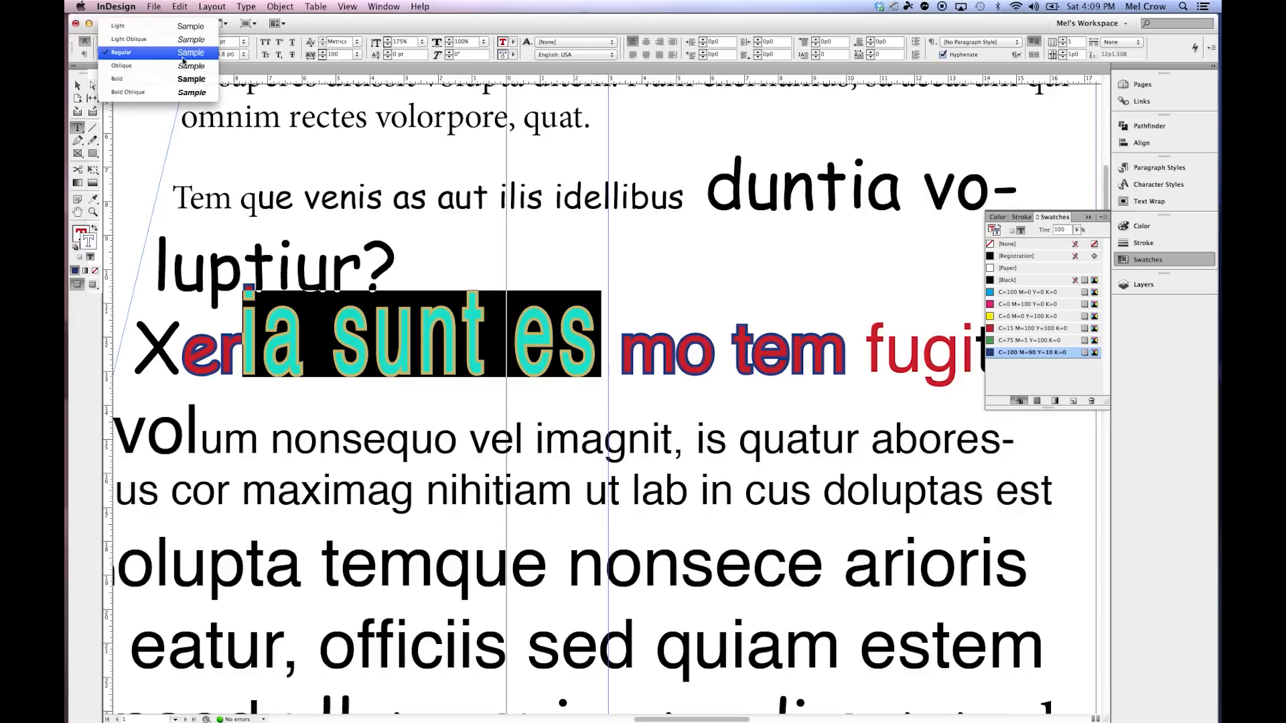
pyautogui.click(137, 97)
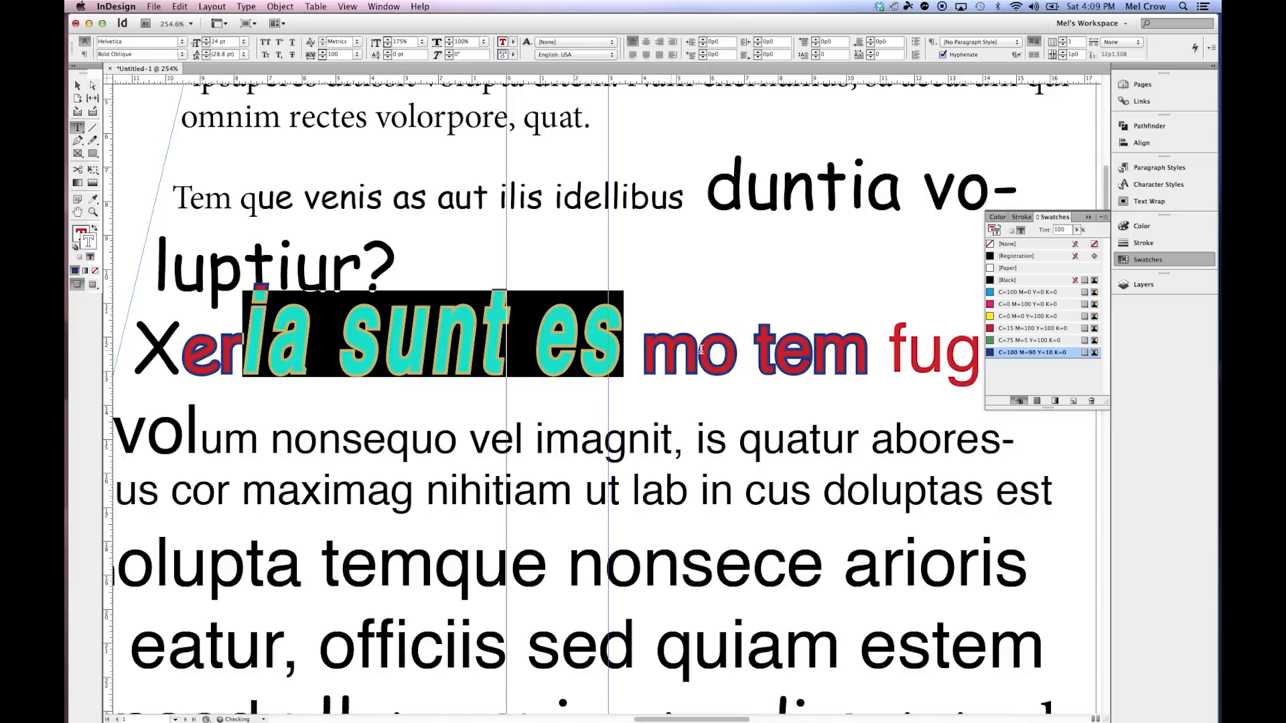
# - Fill the letters "ia sunt es" with the yellow swatch C=0 M=0 Y=100 K=0 and leave text editing
pyautogui.click(651, 349)
pyautogui.moveTo(243, 335); pyautogui.dragTo(612, 344)
pyautogui.click(992, 231)
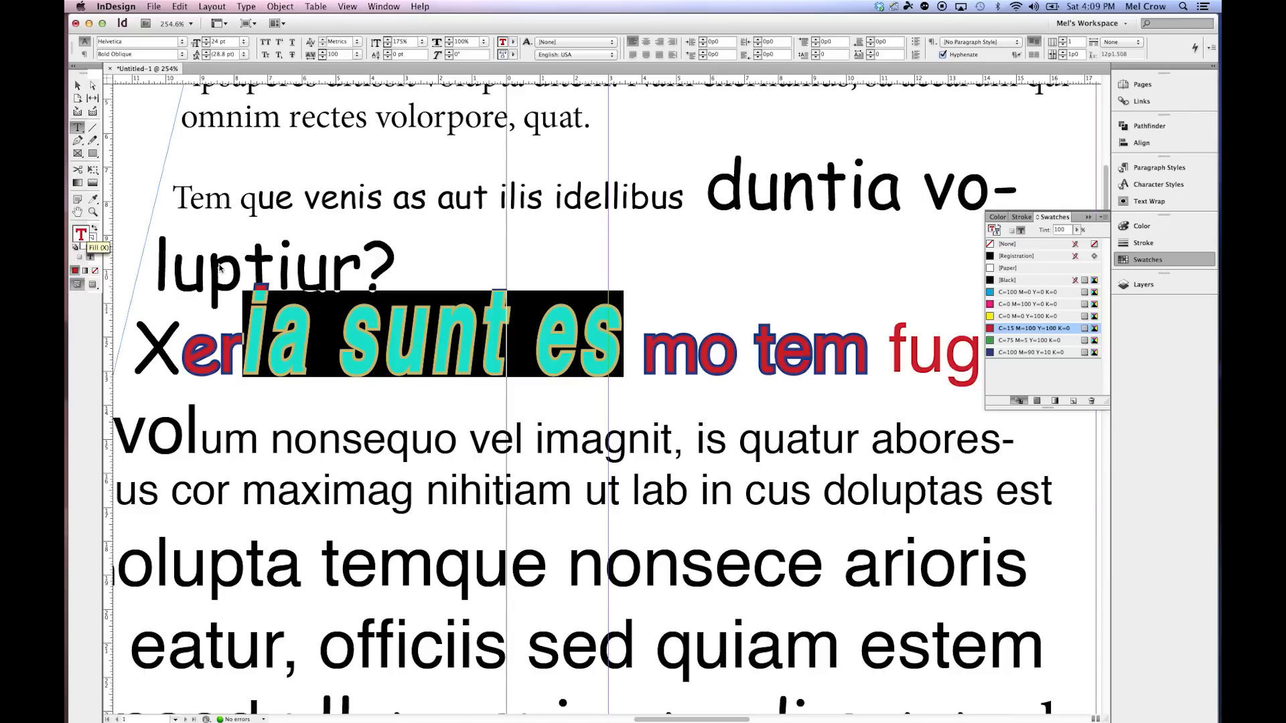
pyautogui.click(995, 316)
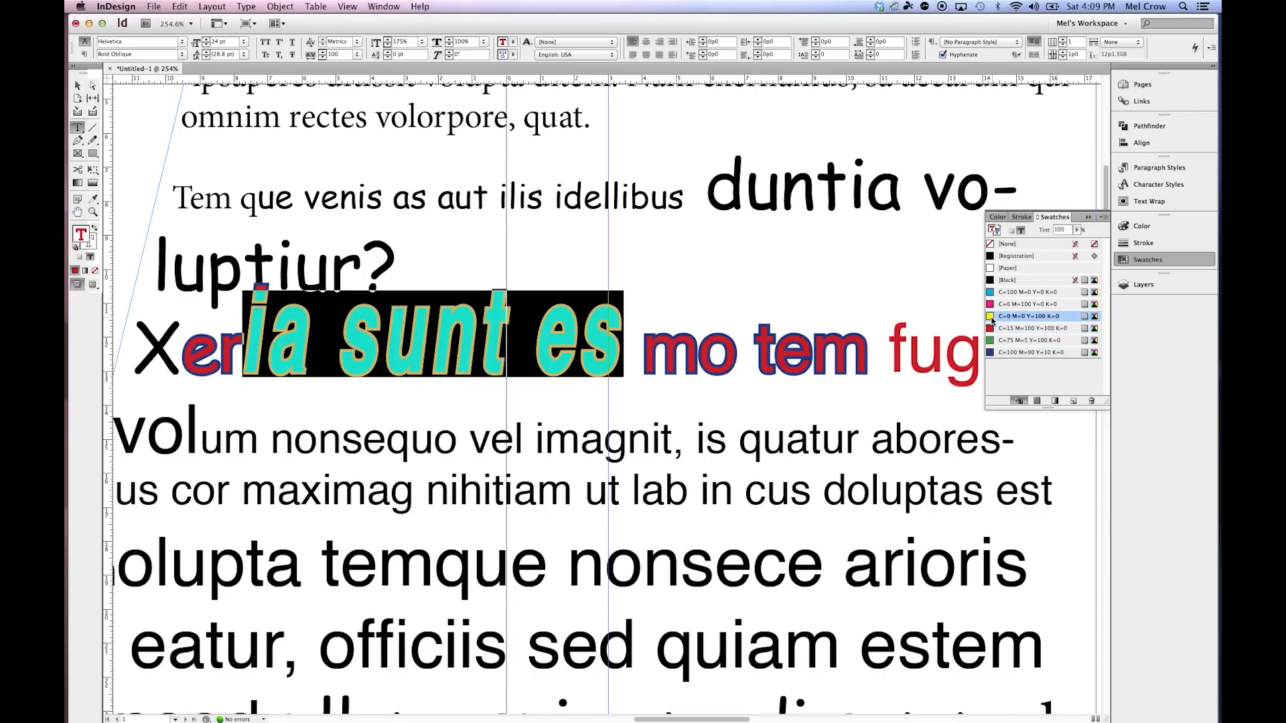
pyautogui.click(77, 86)
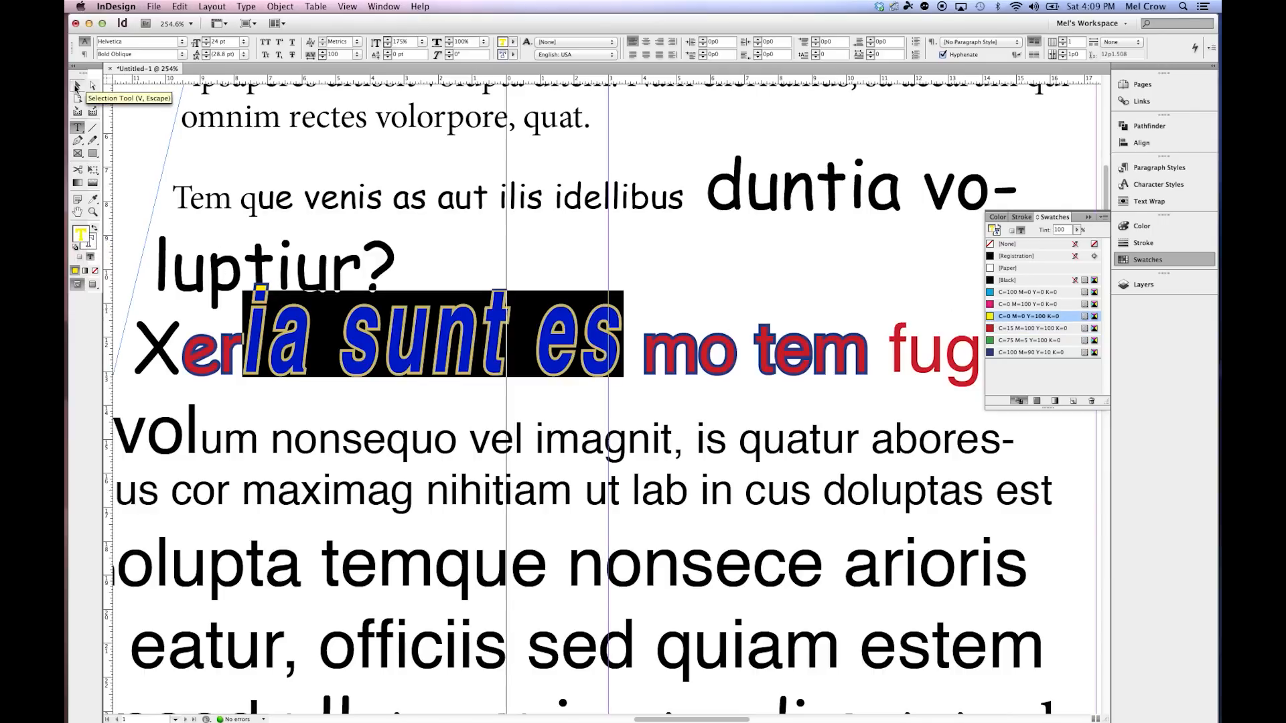
pyautogui.press('/')
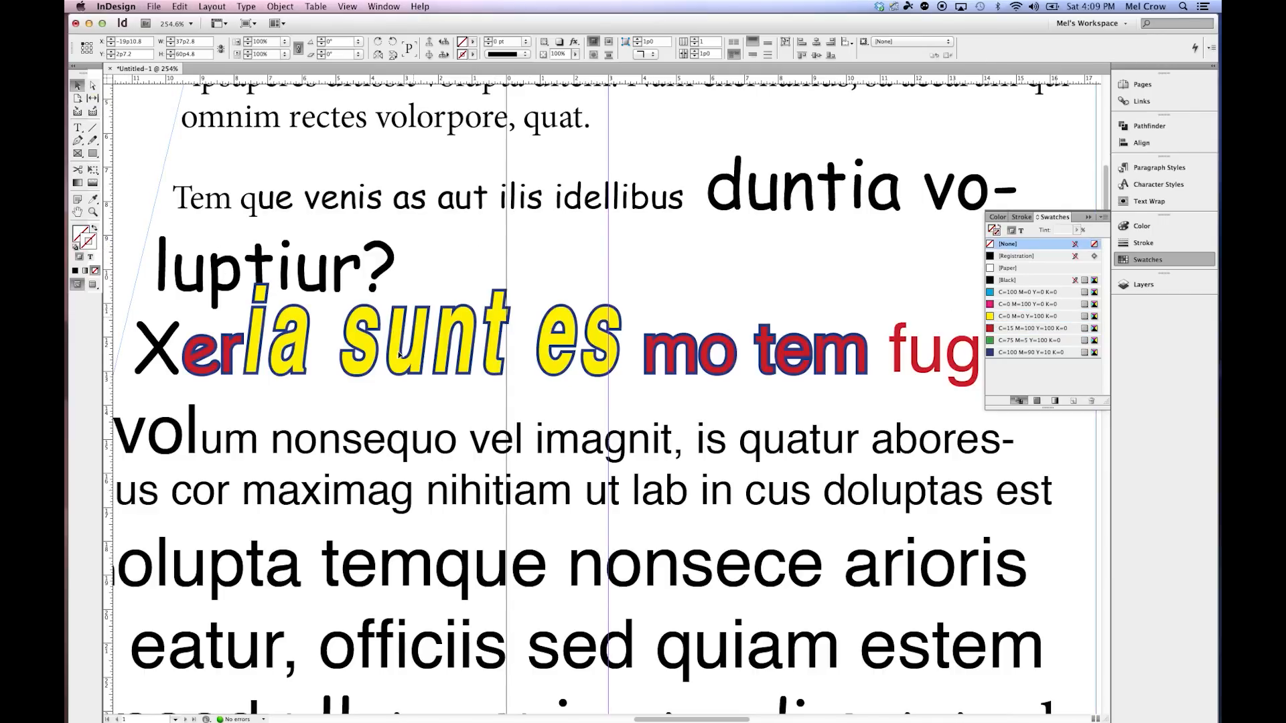
# - Set the font of the whole line containing "Xeria sunt es mo tem" to Helvetica
pyautogui.click(77, 127)
pyautogui.doubleClick(442, 330)
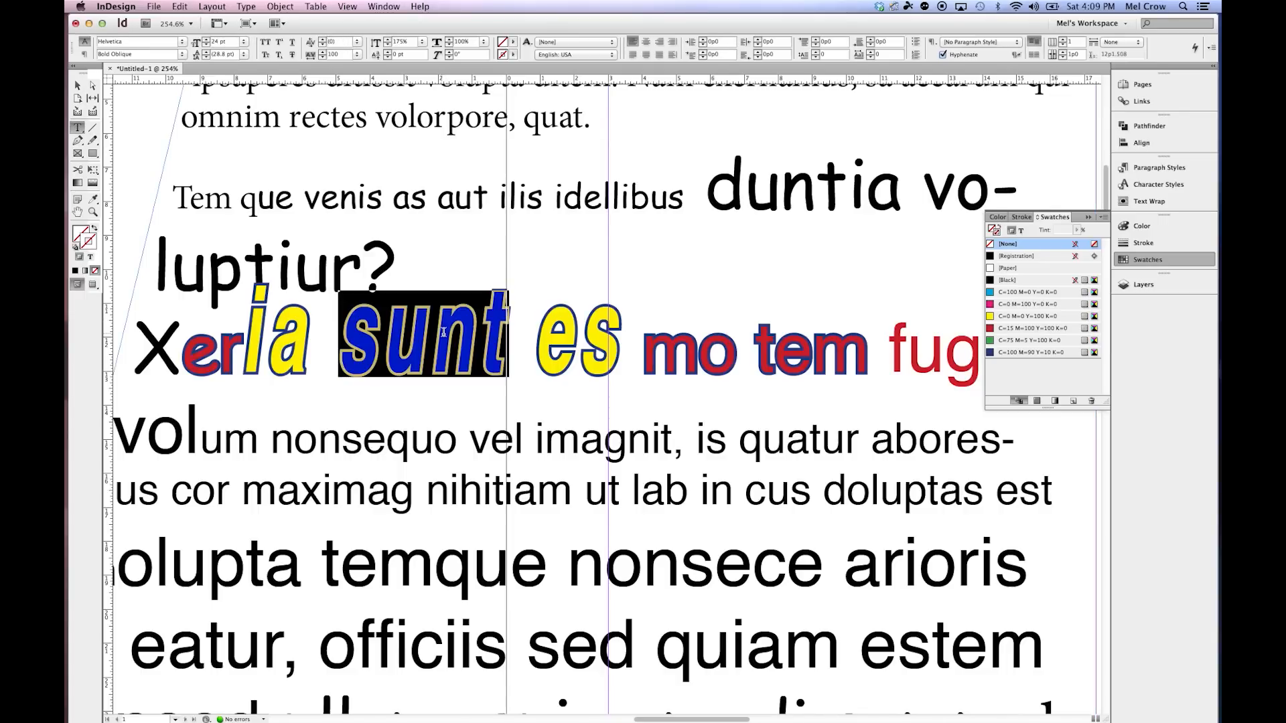
pyautogui.click(448, 340)
pyautogui.tripleClick(447, 340)
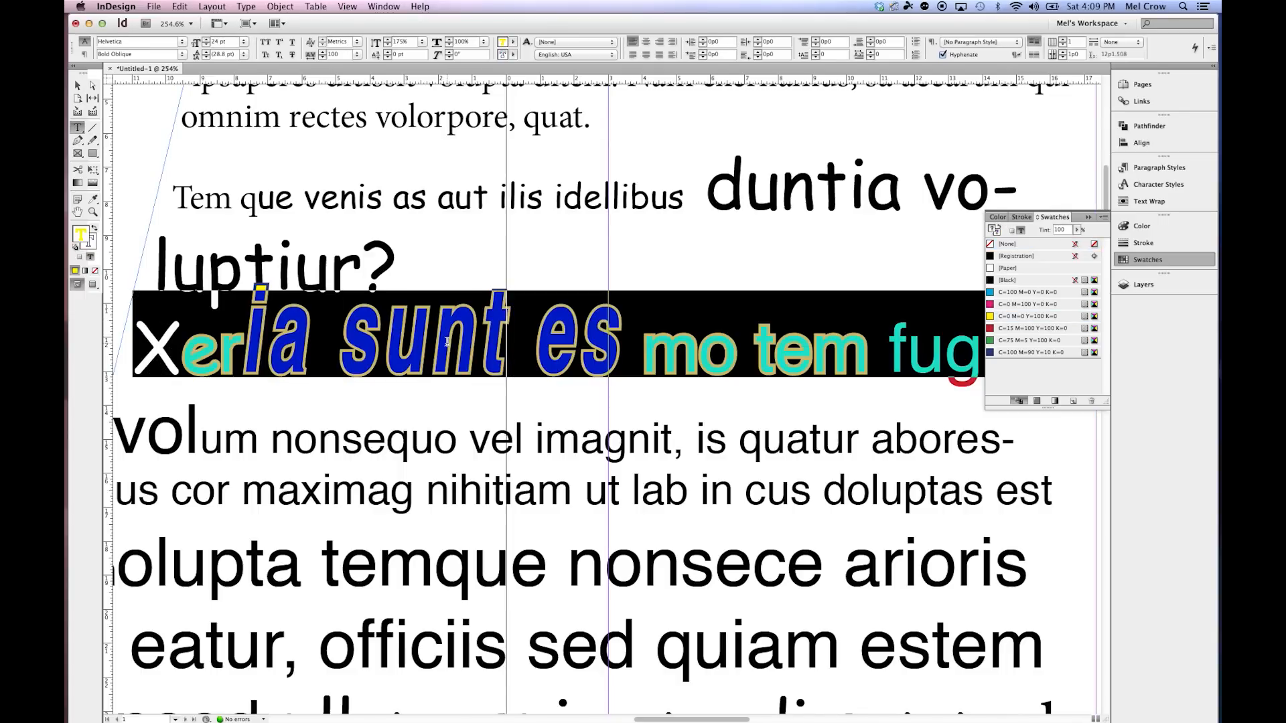
pyautogui.click(84, 54)
pyautogui.click(85, 41)
pyautogui.write('H')
pyautogui.press('Return')
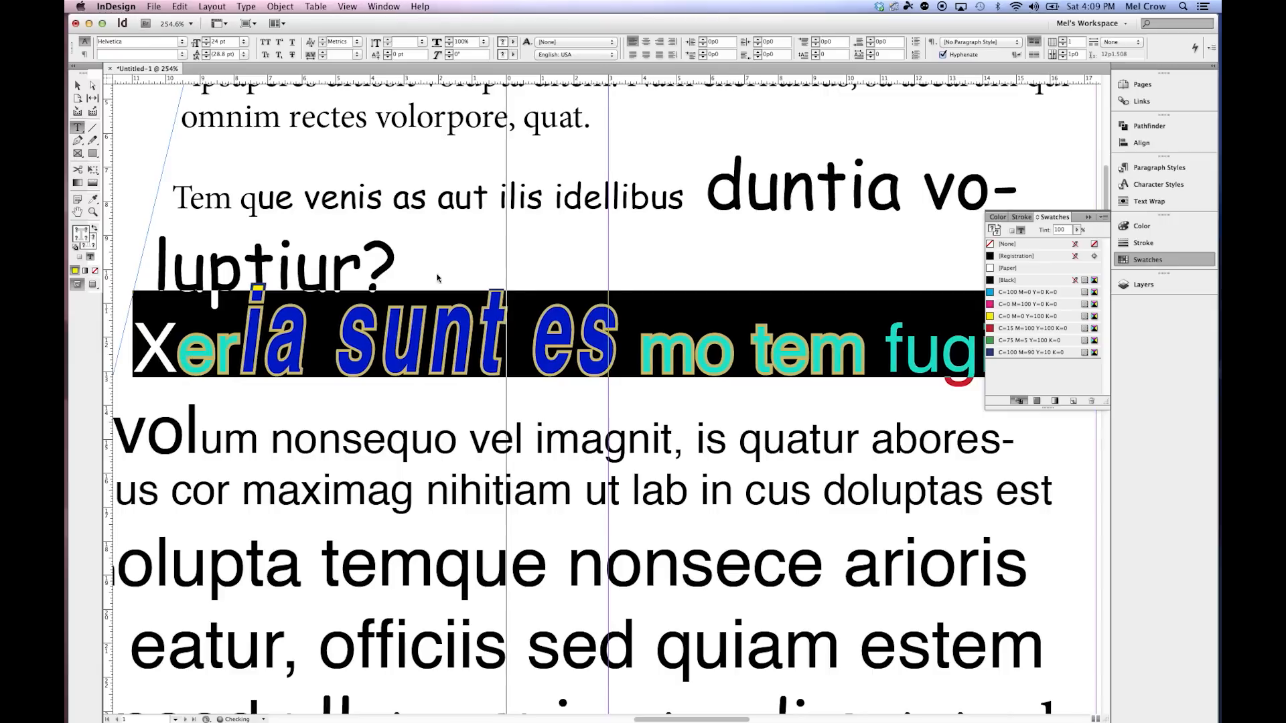
# - Highlight the letters "s mo t", review the character formatting options such as Small Caps, and return to the full-page view
pyautogui.click(569, 353)
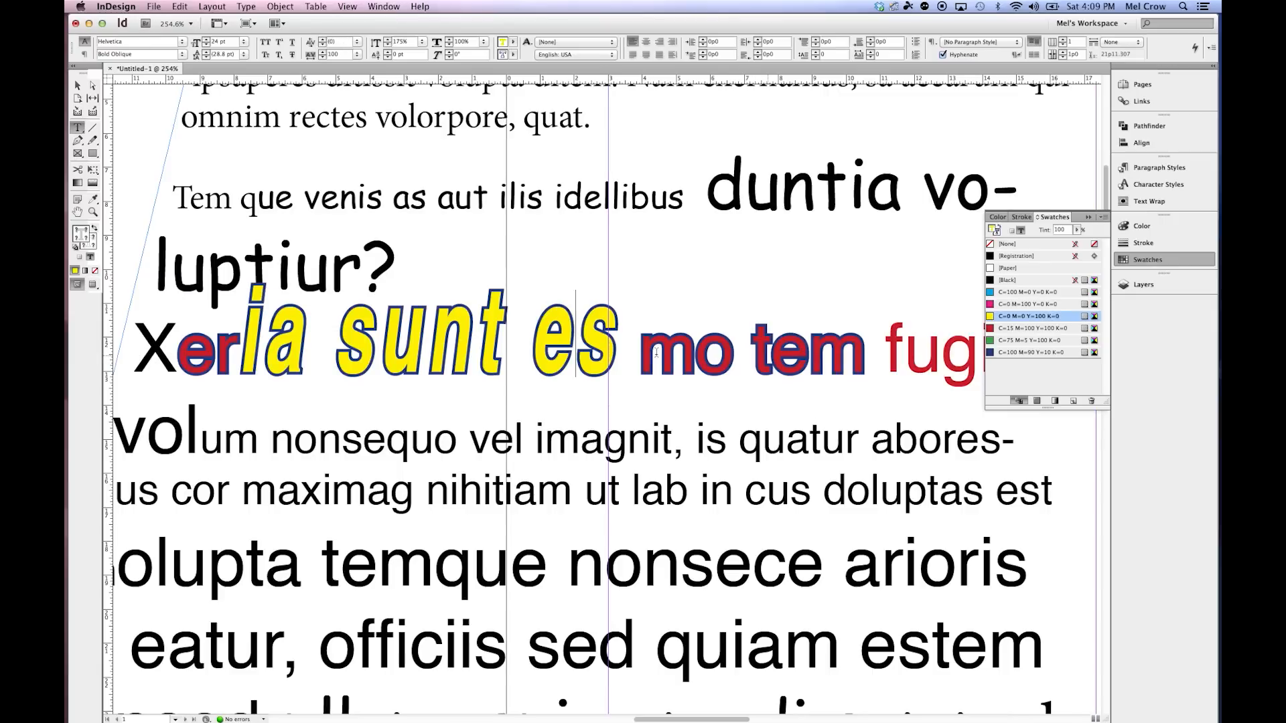
pyautogui.keyDown('shift'); pyautogui.click(578, 353); pyautogui.keyUp('shift')
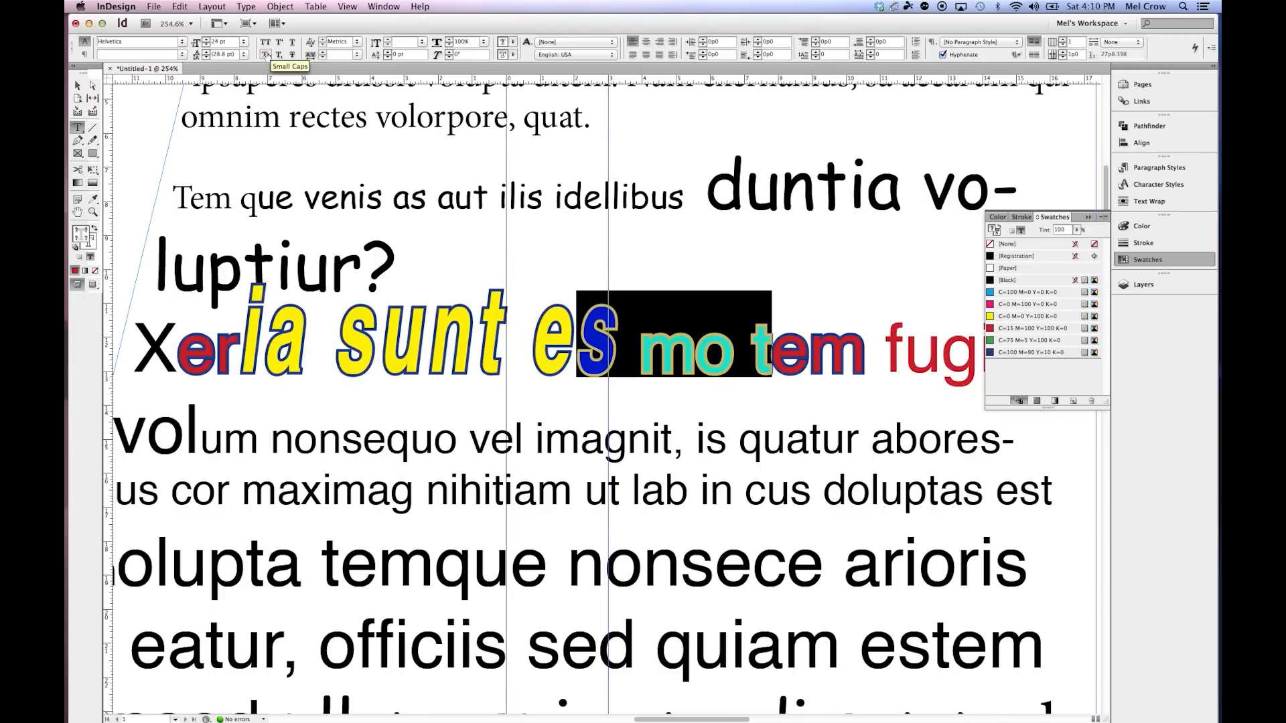
pyautogui.doubleClick(78, 213)
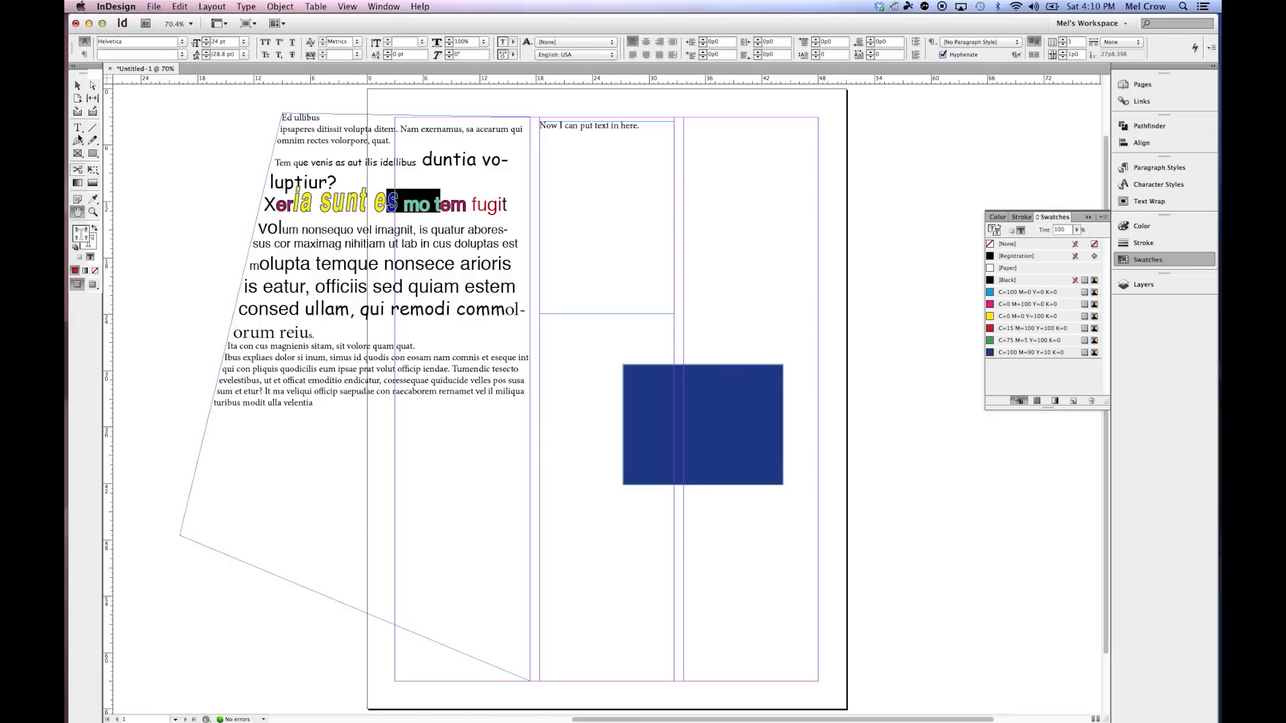
# - Move the irregular text frame farther out over the page's left edge
pyautogui.click(78, 86)
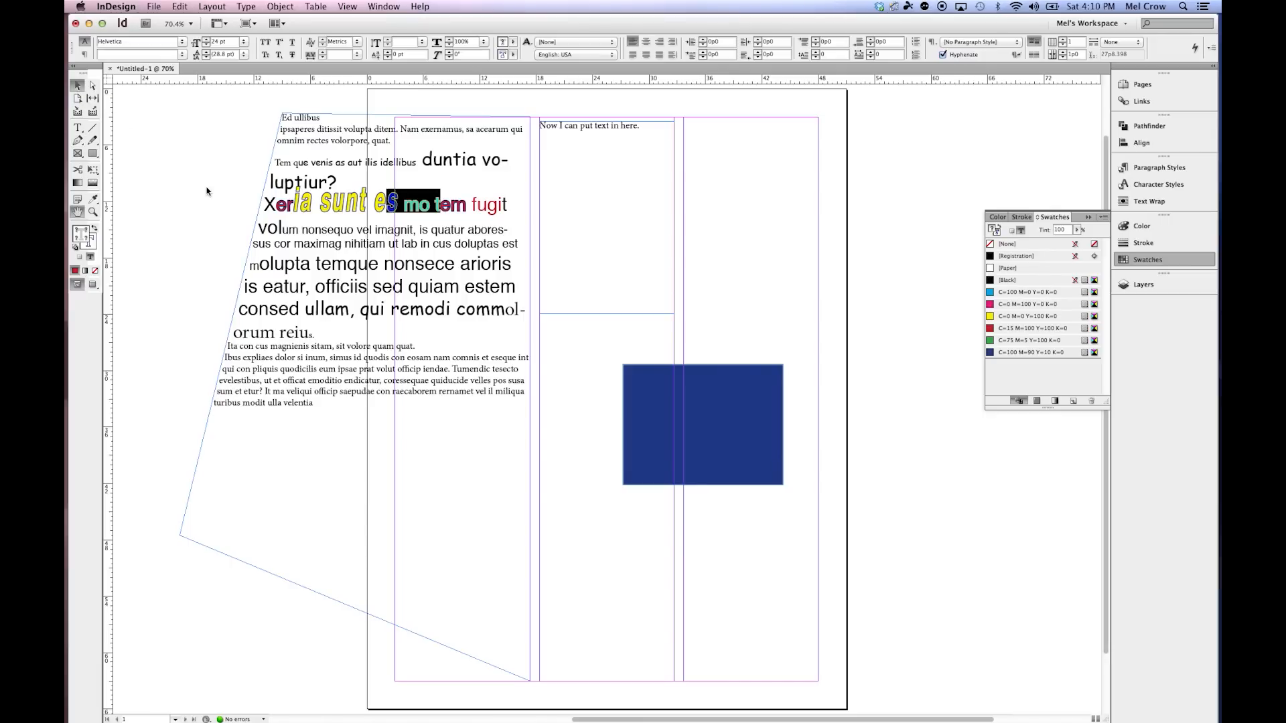
pyautogui.click(314, 248)
pyautogui.moveTo(327, 247); pyautogui.dragTo(418, 323)
pyautogui.moveTo(464, 378); pyautogui.dragTo(371, 289)
# - Reshape the irregular text frame by pulling its upper-right, lower-right and lower-left corner points inward to make it smaller
pyautogui.click(92, 85)
pyautogui.click(473, 121)
pyautogui.moveTo(474, 122); pyautogui.dragTo(422, 207)
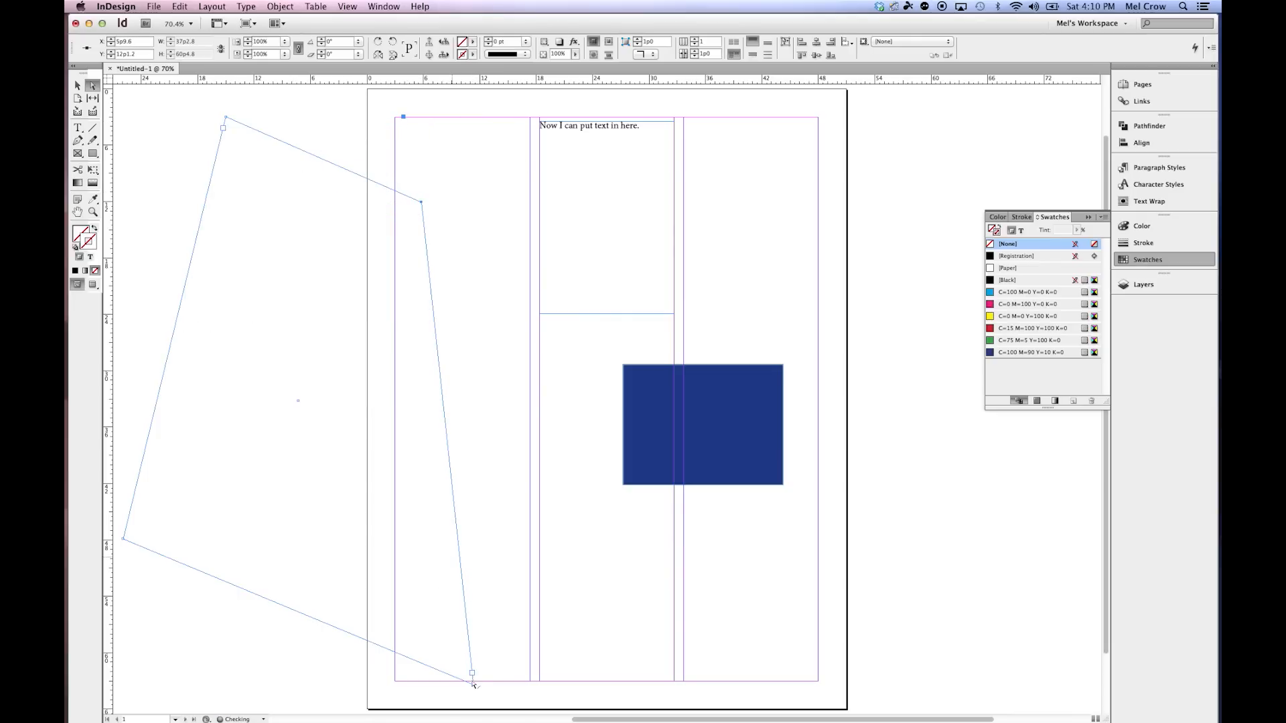
pyautogui.moveTo(473, 683); pyautogui.dragTo(396, 448)
pyautogui.moveTo(124, 540); pyautogui.dragTo(218, 456)
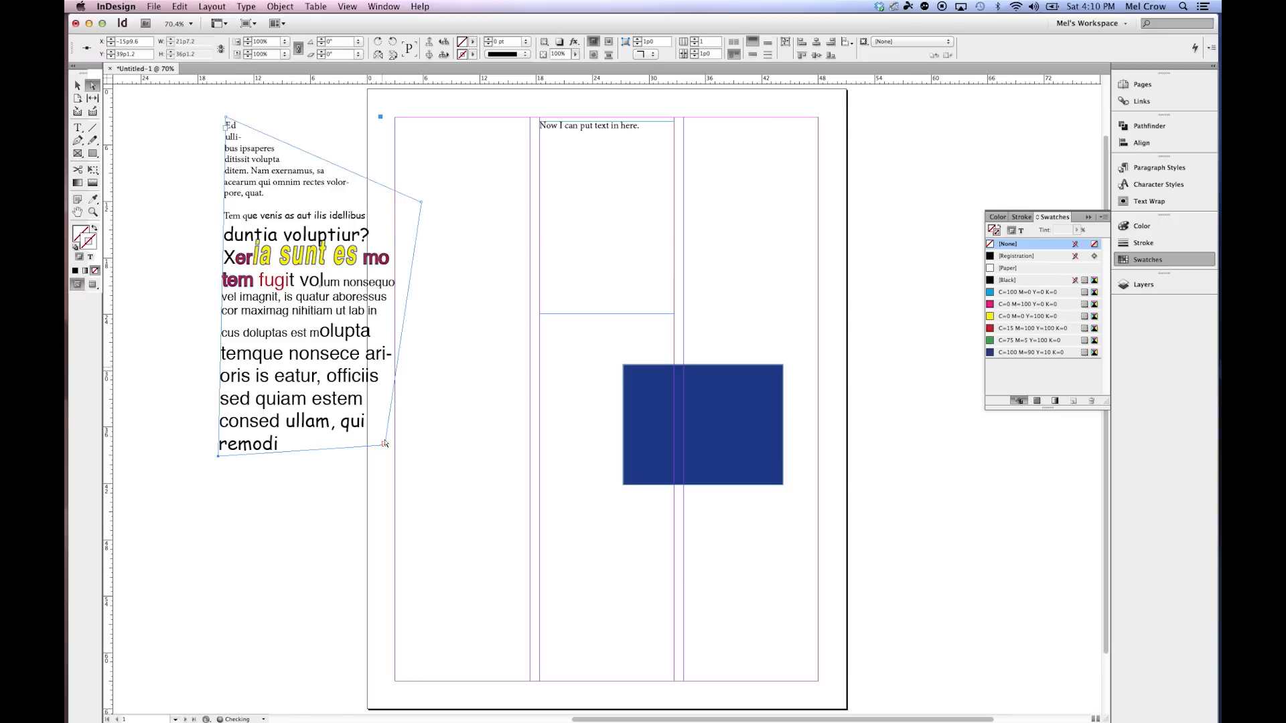